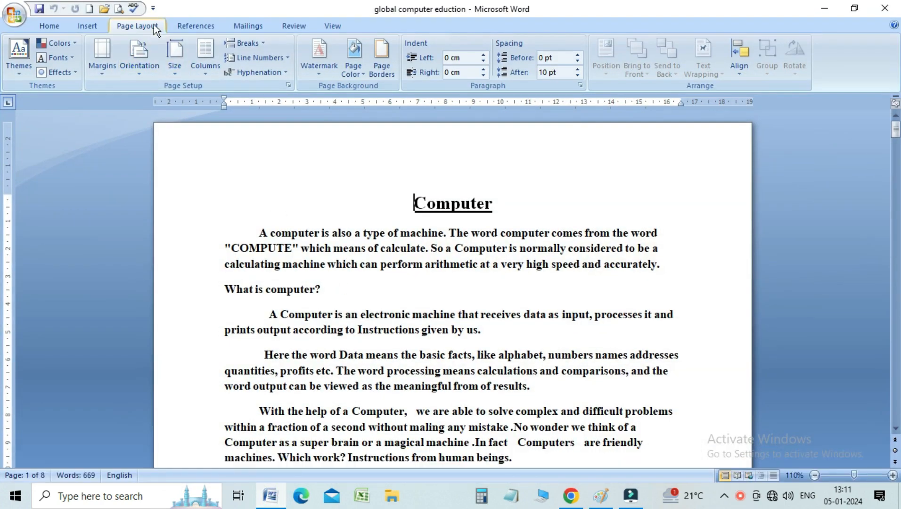
Step: Review the available page and section break types, and look through the document text down to the reliability section and back
left_click(262, 43)
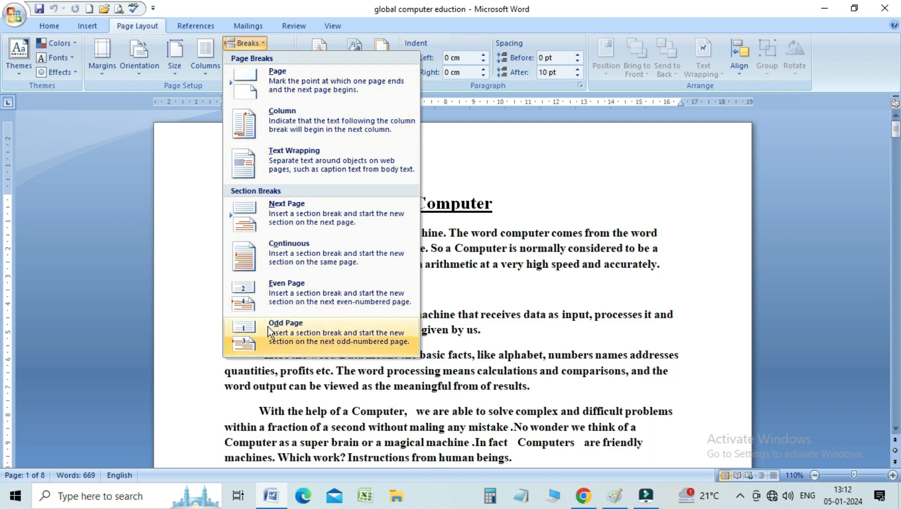
left_click(458, 277)
key("Down")
key("Down")
key("Down")
key("Down")
key("Down")
key("Down")
key("Down")
key("Down")
key("Down")
key("Down")
key("Down")
key("Down")
key("Down")
key("Down")
key("Down")
key("Down")
key("Down")
key("Down")
key("Down")
key("Down")
key("Up")
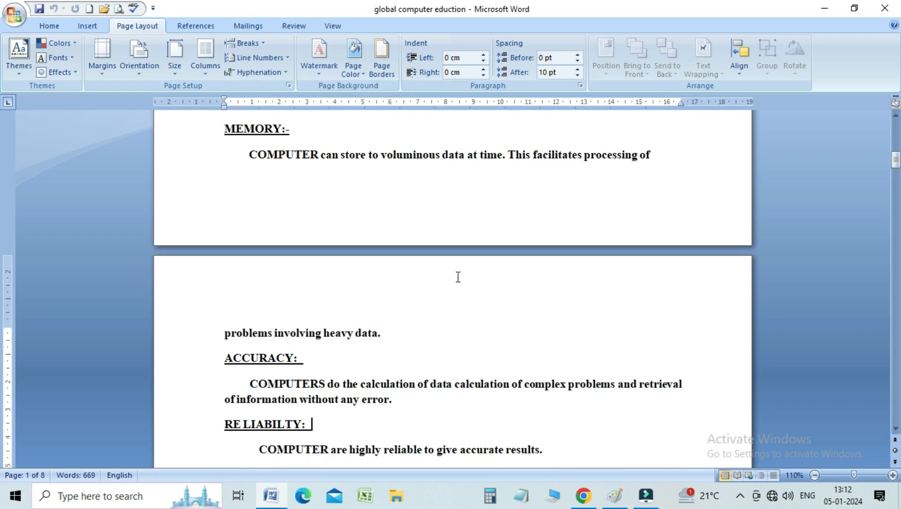
key("Up")
key("Up")
key("Up")
key("Up")
key("Up")
key("Up")
key("Up")
key("Up")
key("Up")
key("Up")
key("Up")
key("Up")
key("Up")
key("Up")
key("Up")
key("Up")
key("Up")
key("Up")
key("Up")
key("Up")
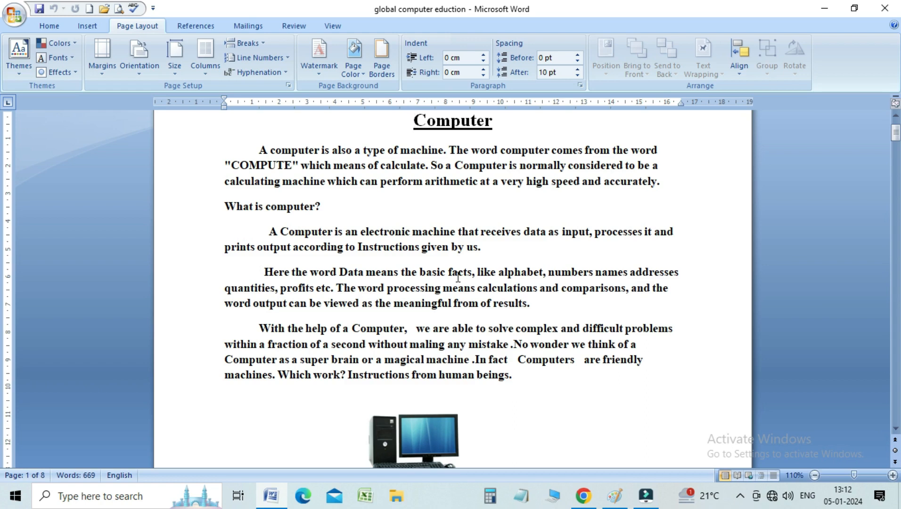
left_click(367, 204)
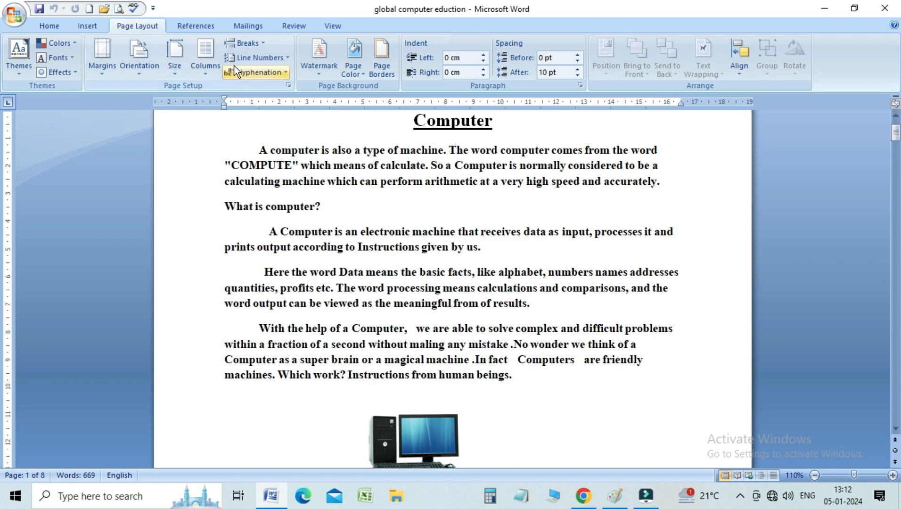
left_click(261, 47)
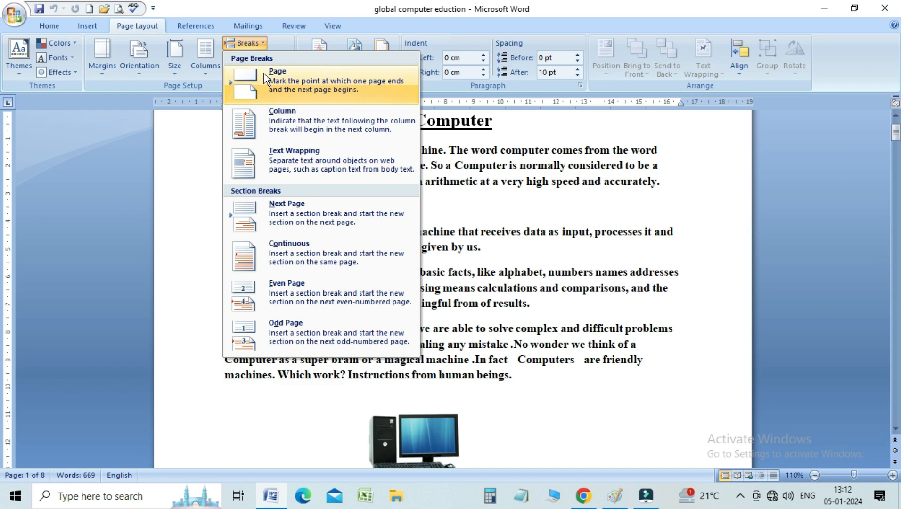
left_click(445, 140)
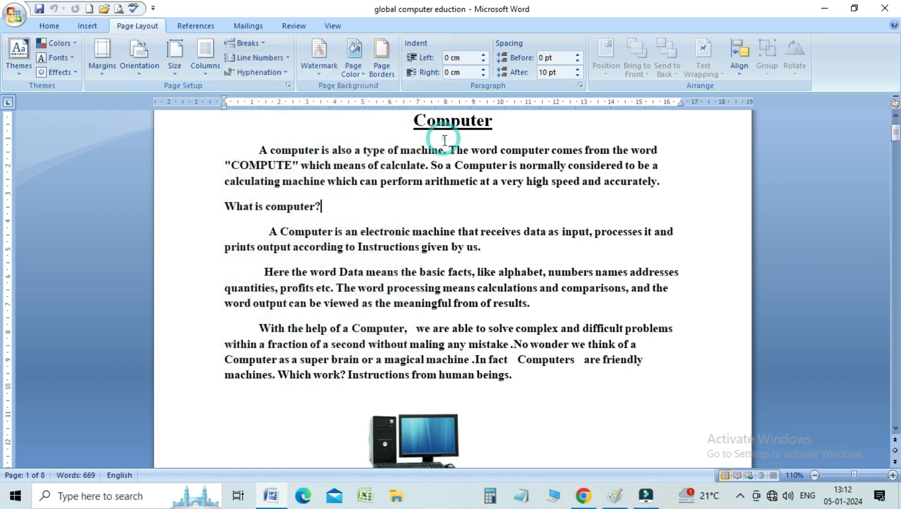
left_click(231, 208)
Step: Try inserting a page break before the "Computer" title and check how the pages are split
left_click_drag(896, 141, 896, 128)
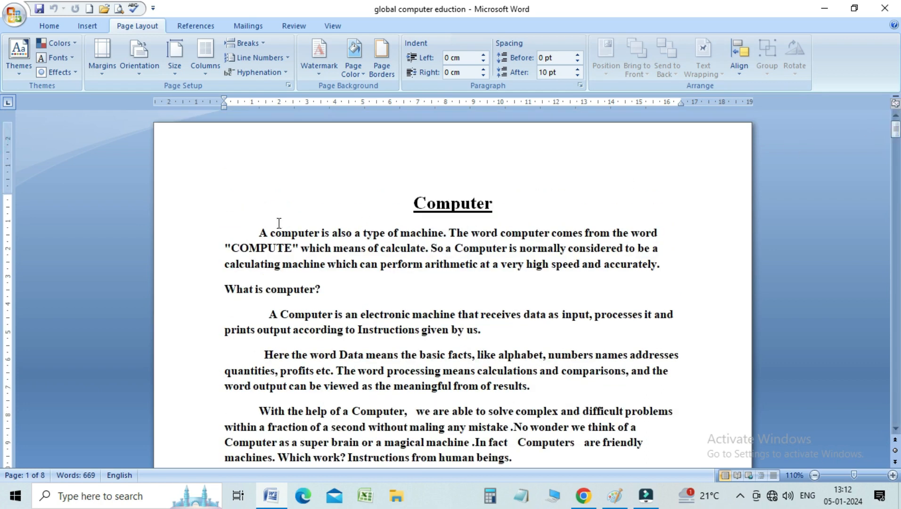
left_click(293, 209)
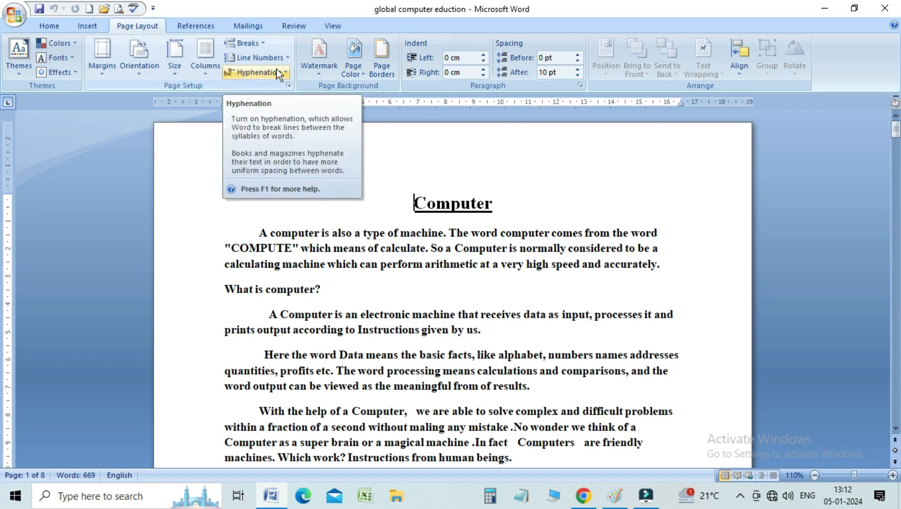
left_click(262, 45)
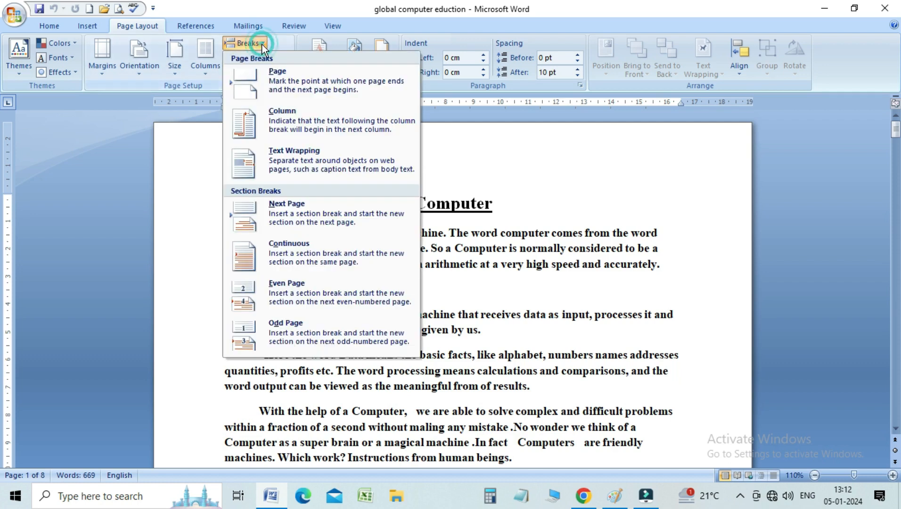
left_click(267, 77)
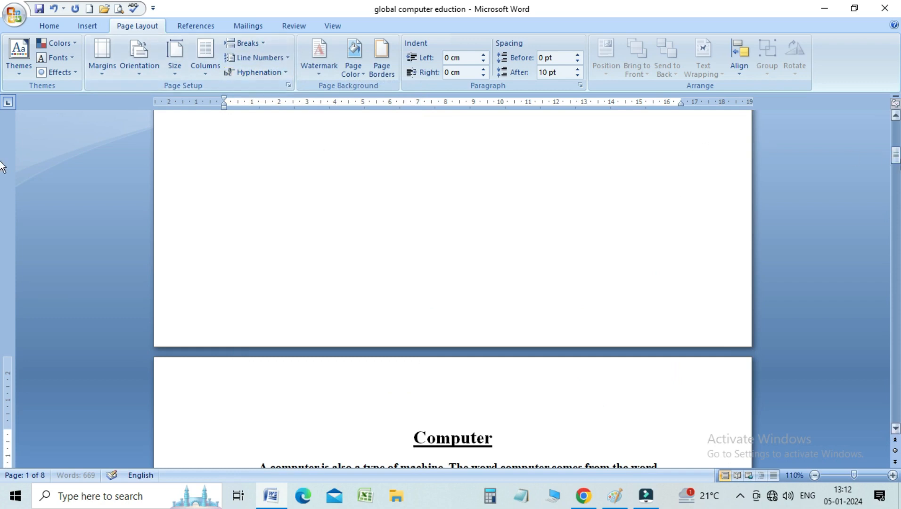
left_click_drag(897, 154, 897, 127)
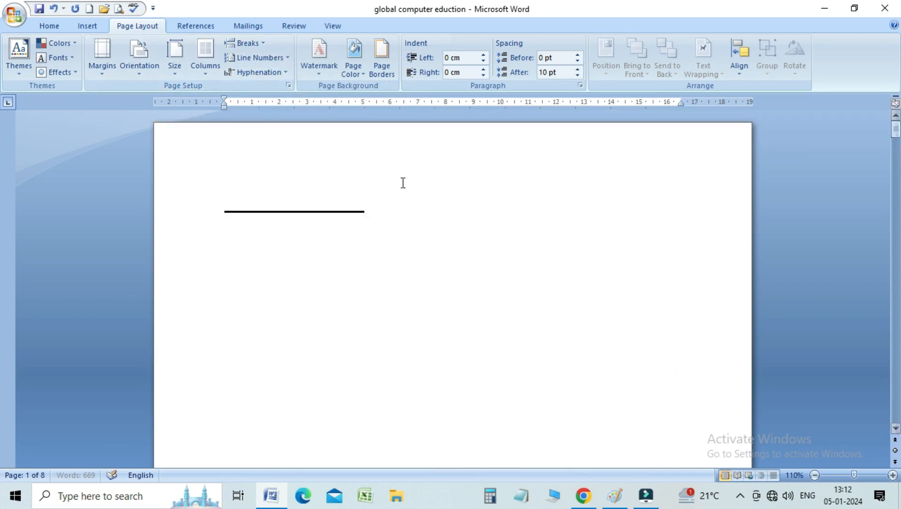
left_click(299, 202)
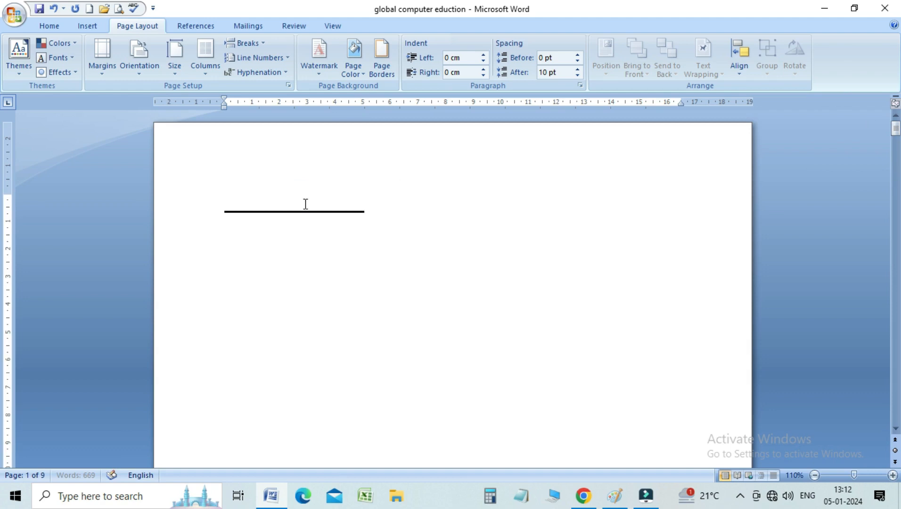
mouse_move(896, 137)
left_mouse_down()
mouse_move(896, 182)
mouse_move(884, 145)
left_mouse_up()
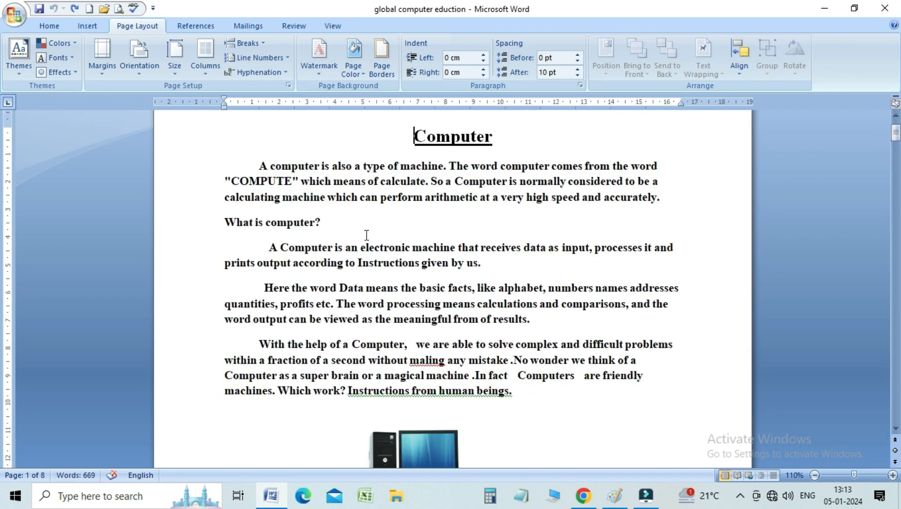
Step: Insert a page break before the line "What is computer?", check the first page and undo the break
left_click(226, 218)
left_click(263, 45)
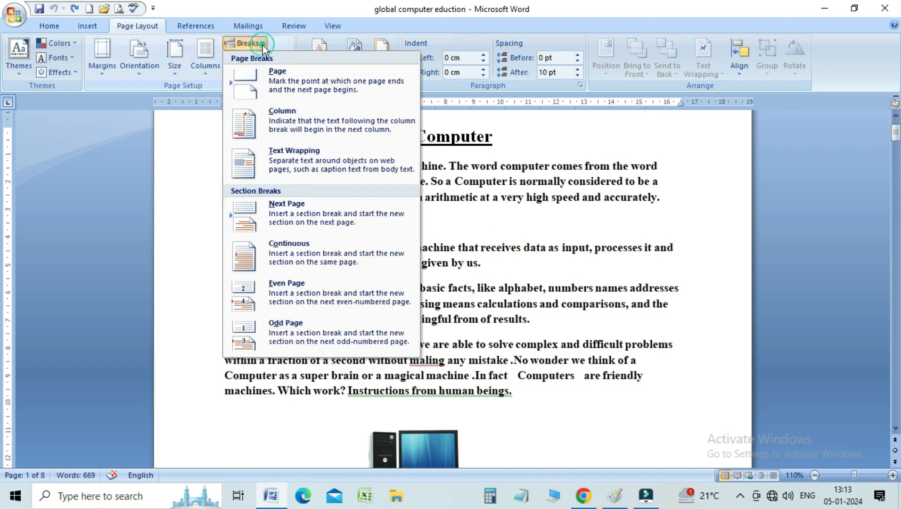
left_click(272, 79)
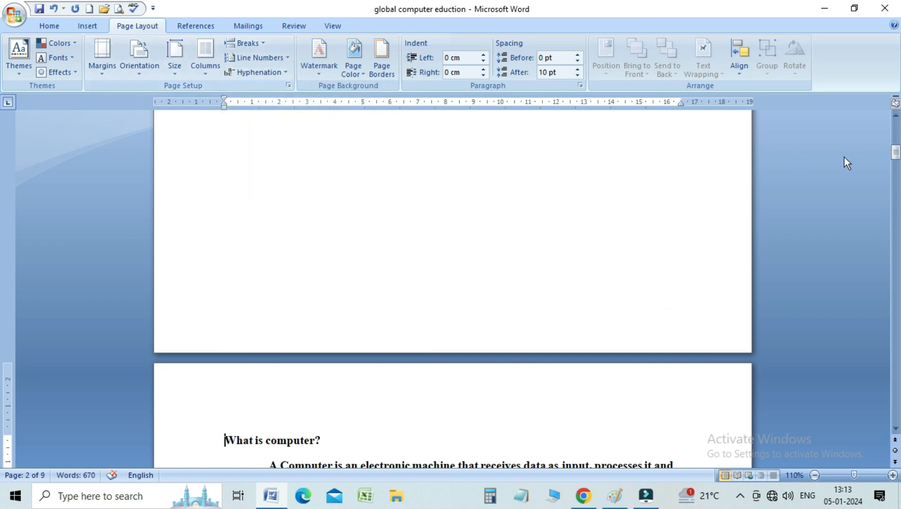
left_click_drag(897, 157, 897, 136)
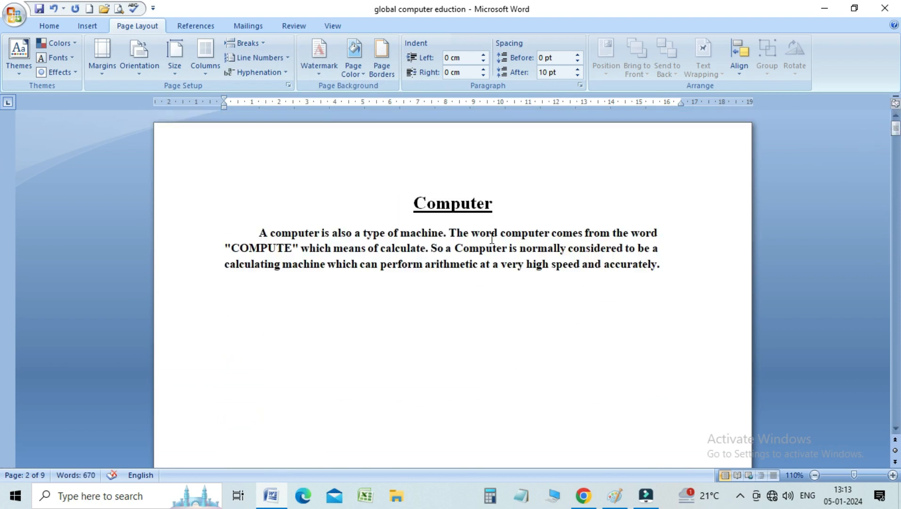
left_click(227, 288)
key("ctrl+z")
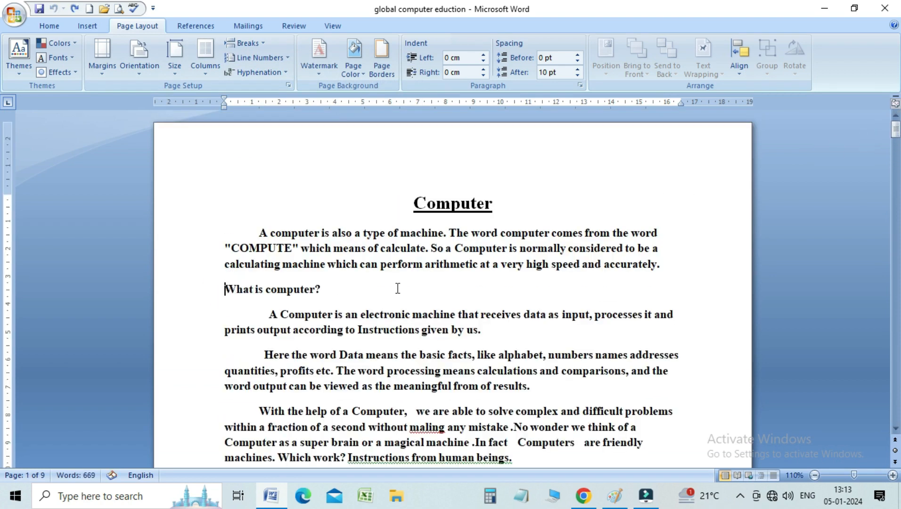
Step: Insert a page break before the heading "IMPORTANCE OF COMPUTER", check the preceding page and remove the break
mouse_move(897, 141)
left_mouse_down()
mouse_move(898, 172)
mouse_move(898, 159)
left_mouse_up()
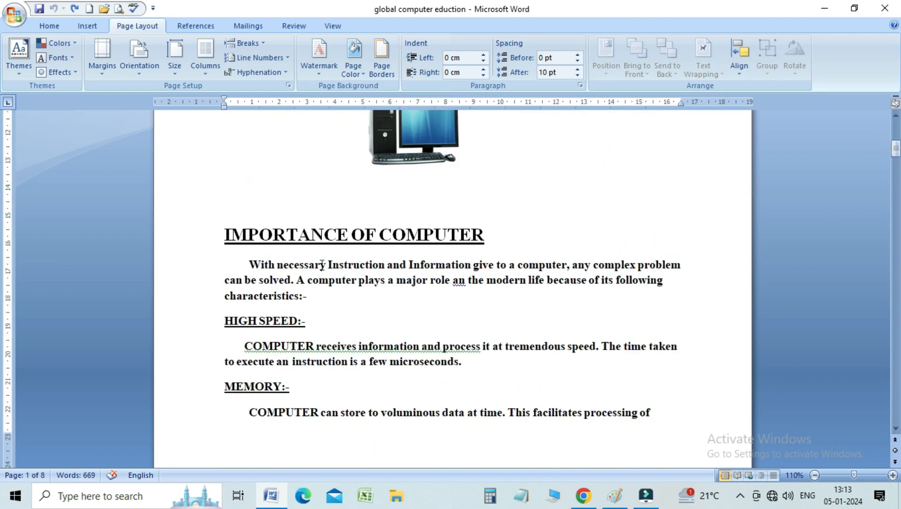
left_click(225, 234)
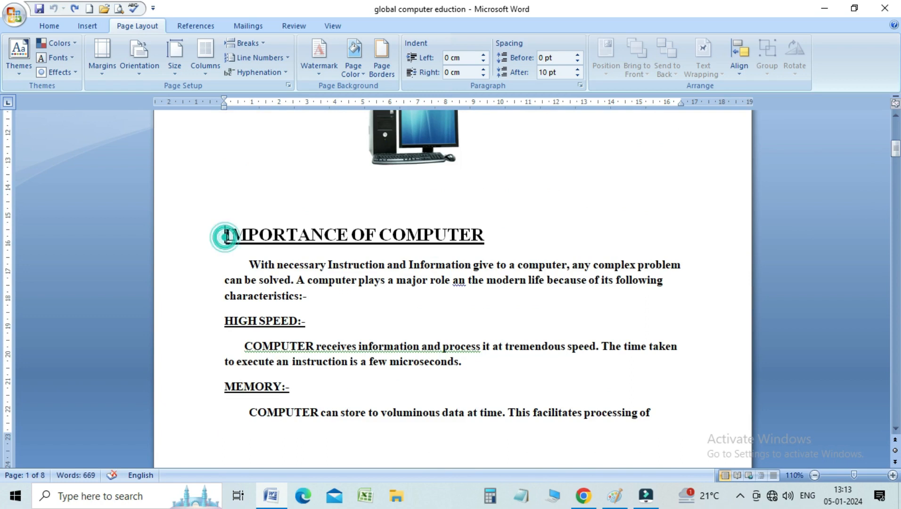
left_click(258, 48)
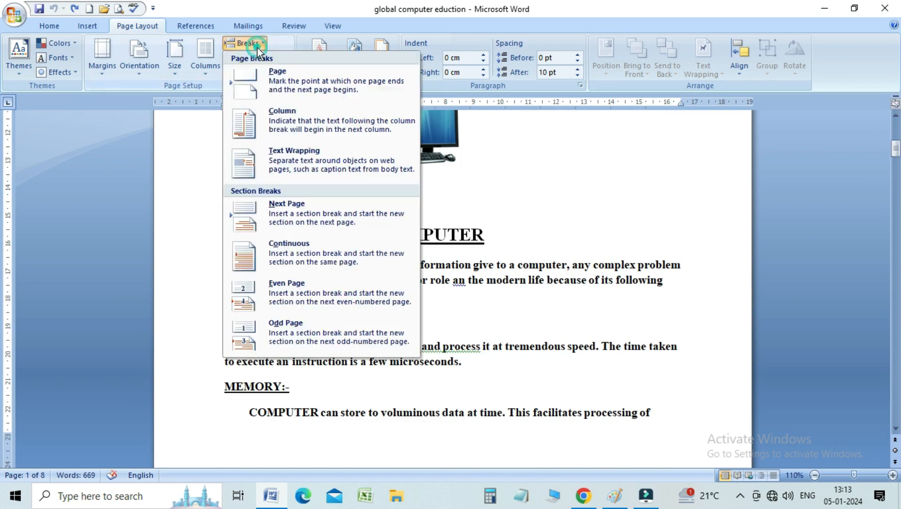
left_click(269, 78)
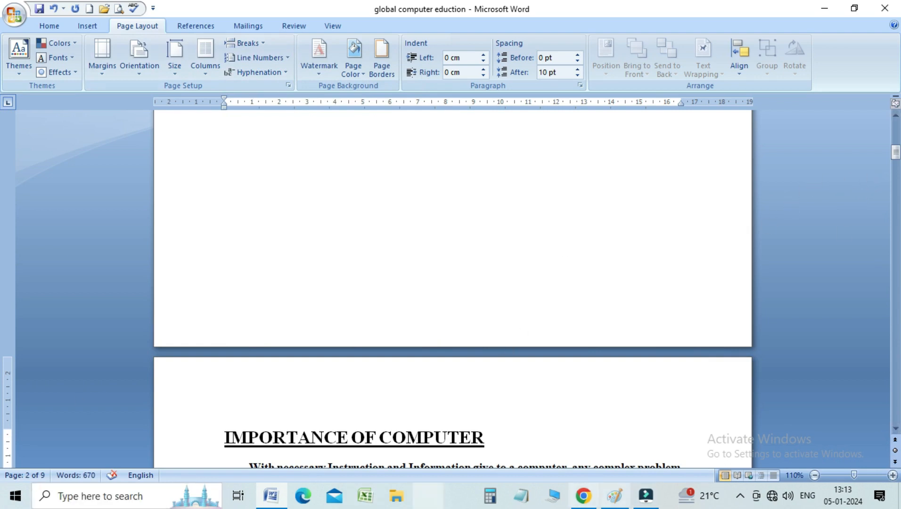
left_click_drag(898, 154, 897, 137)
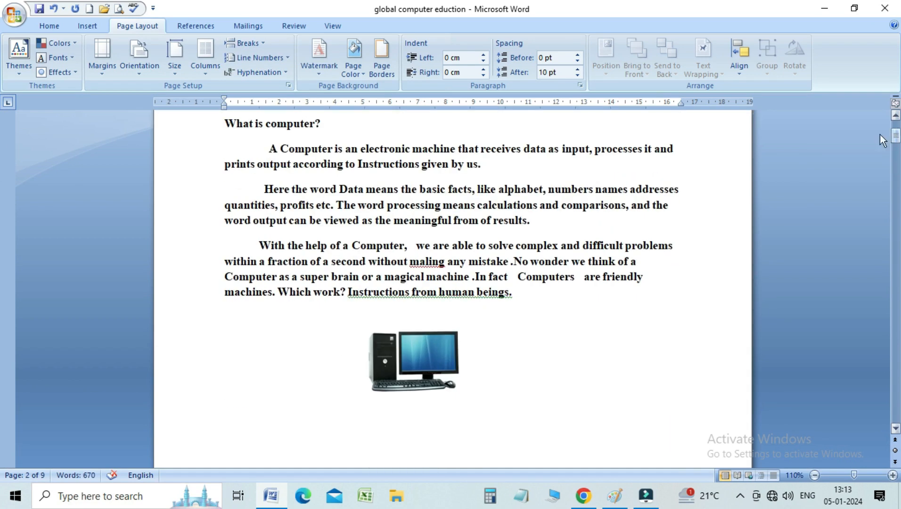
key("BackSpace")
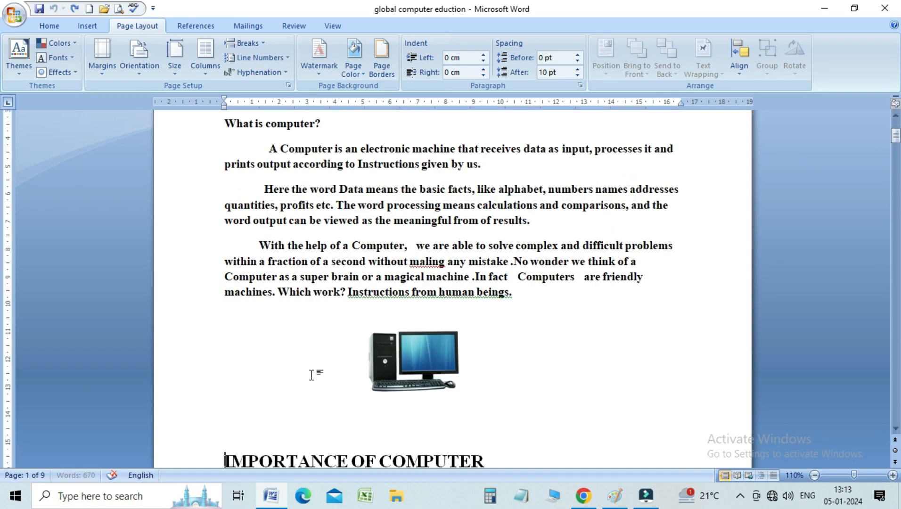
left_click_drag(897, 140, 897, 133)
left_click(264, 44)
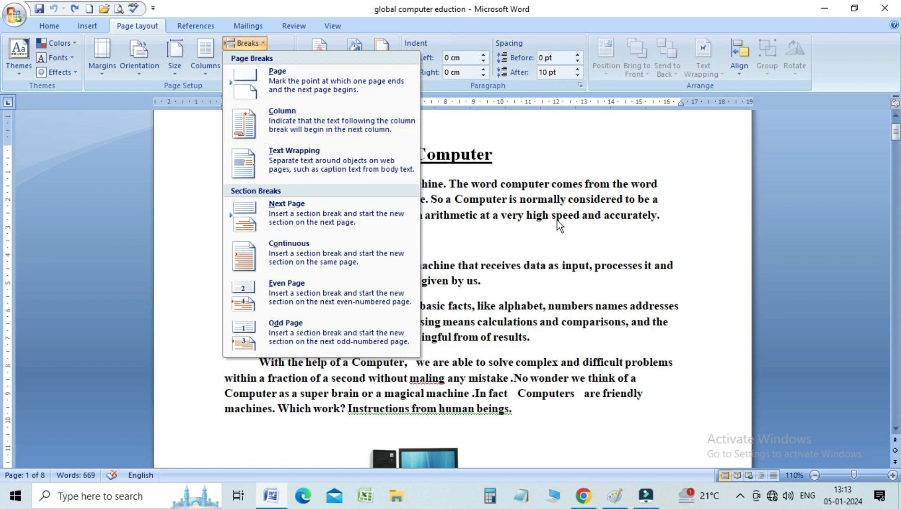
left_click(478, 203)
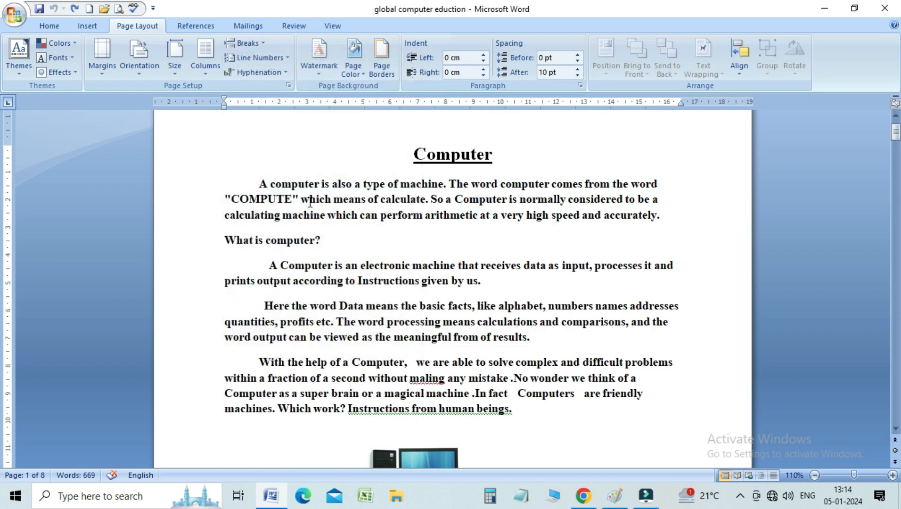
Step: Create a new blank document and set its page layout to two columns
key("ctrl+n")
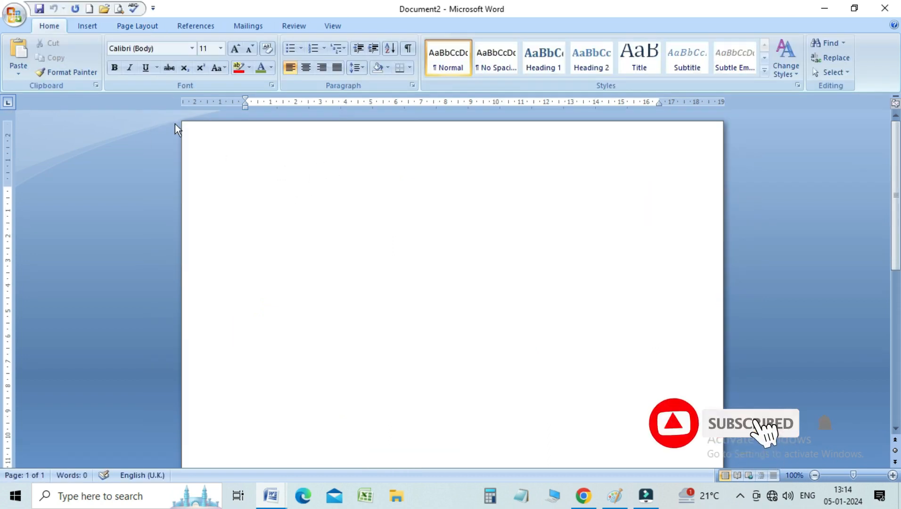
left_click(141, 26)
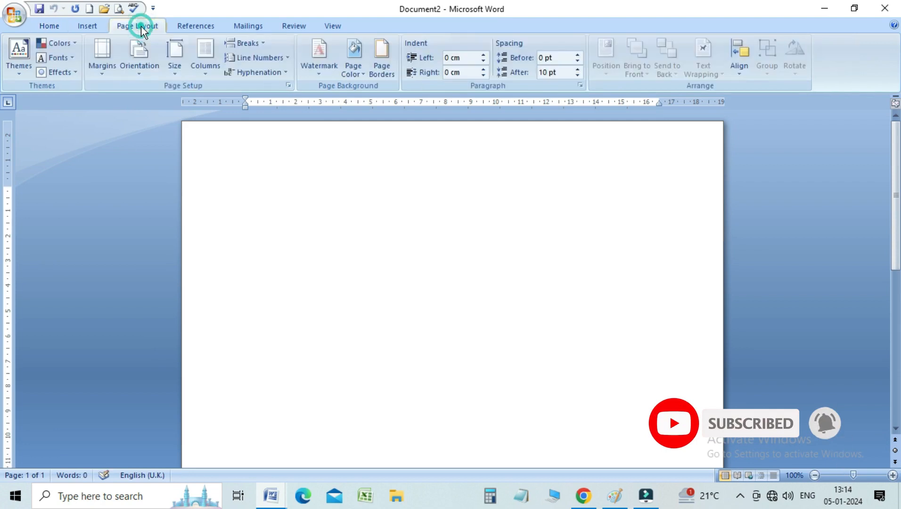
left_click(212, 68)
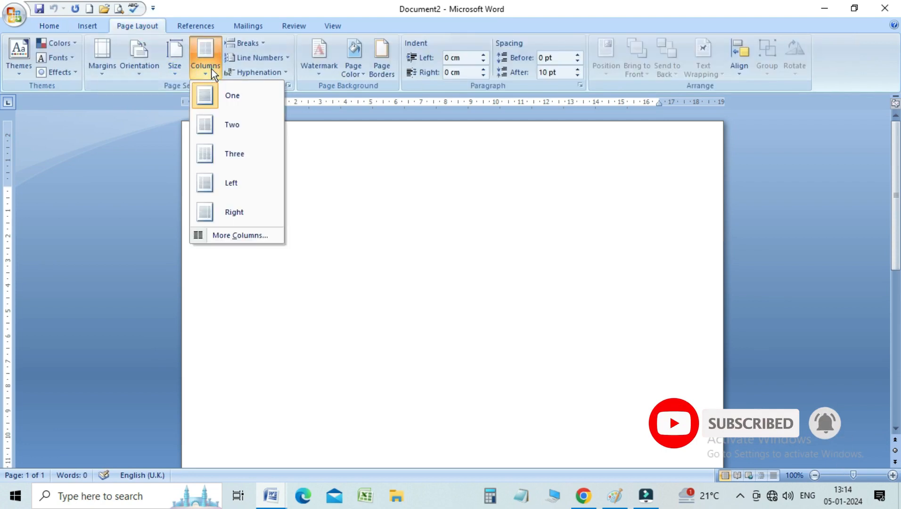
left_click(232, 125)
Step: Fill the first column with about five lines of repeated capital P and start a new paragraph
type("PPPPP")
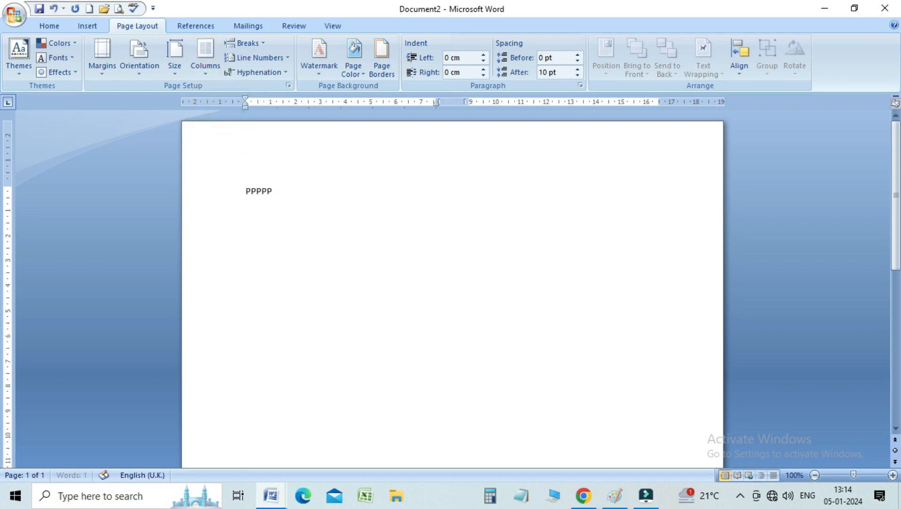
type("PPPPPPPPPPPPPPPPPPPPPPPPPPPPPPPPPPPPPPPPPPPPPPPPPPPPPPPPPPPPPPP")
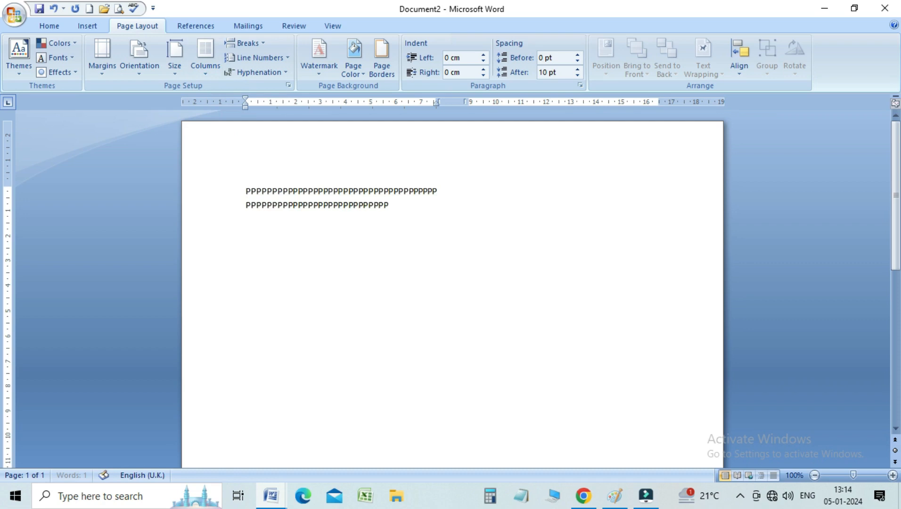
type("PPPPPPPPPPPPPPPPPPPPPPPPPPPPPPPPPPPPPPPPPPPPPPPPPPPPPPPPPPPPPPPPPPPPPPPPPPPPPPPPPPPPPPPPPPPPPPPPPPPPPP")
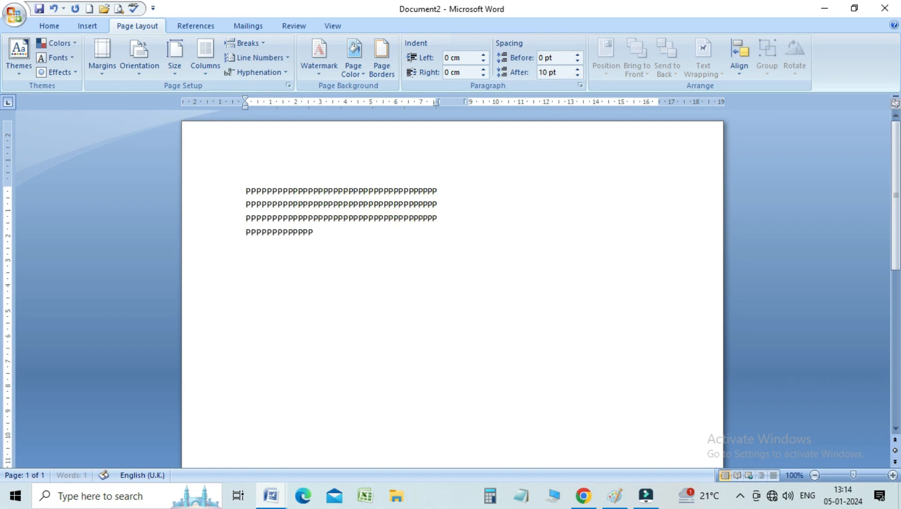
type("PPPPPPPPPPPPPPP")
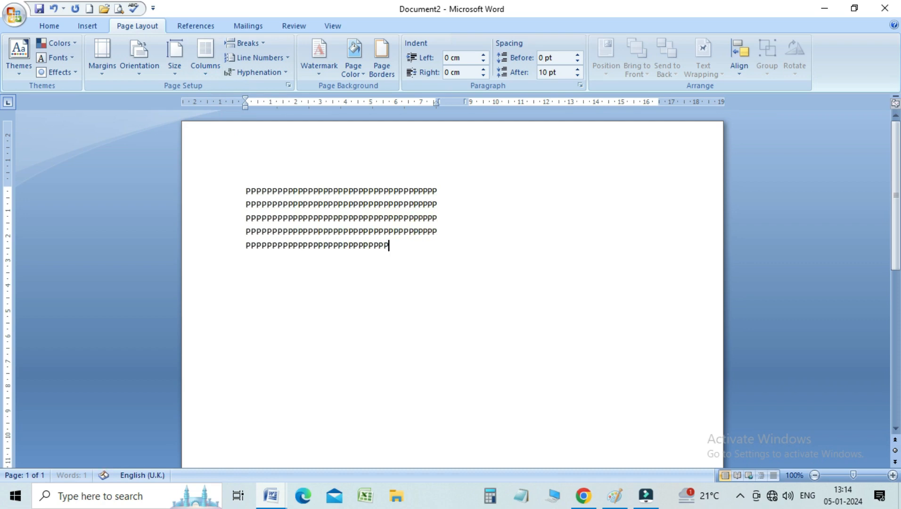
key("Return")
Step: Insert a column break after the P text and enter about five lines of repeated capital K in the second column
left_click(266, 43)
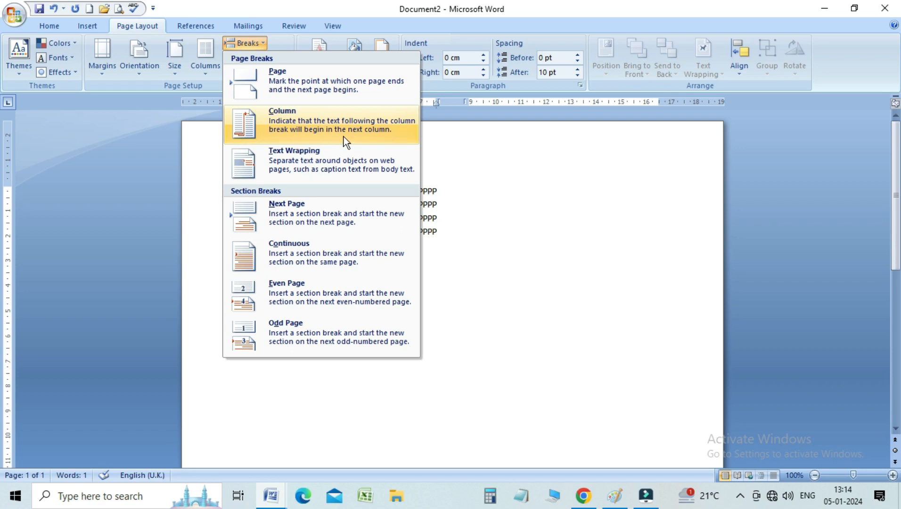
left_click(285, 127)
type("KKKKKKKKKKKKKKKKKKKKKKKKKKKKKKKKKKKKK")
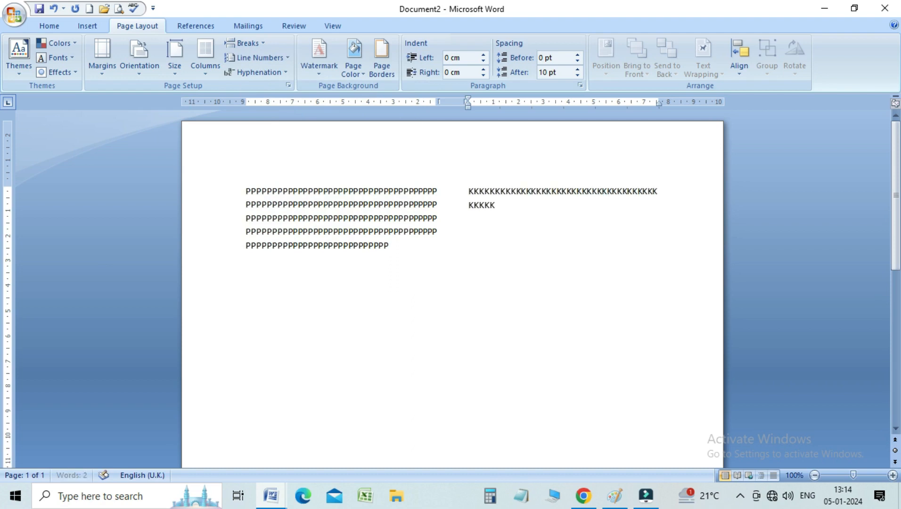
type("KKKKKKKKKKKKKKKKKKKKKKKKKKKKKKKKKKKKKKKKKKKKKKKKKKKKKKKKKKKKKKKKKKKKKKKKKKKKKKKKKKKKKKKKKKKKKKKKKKKKKKKKKKKKKKKKKKKKKKKKKKKKKKKKKKKKKKKKKKKKKKKKKKKKKKKKKKKKKKKKKKKKKKK")
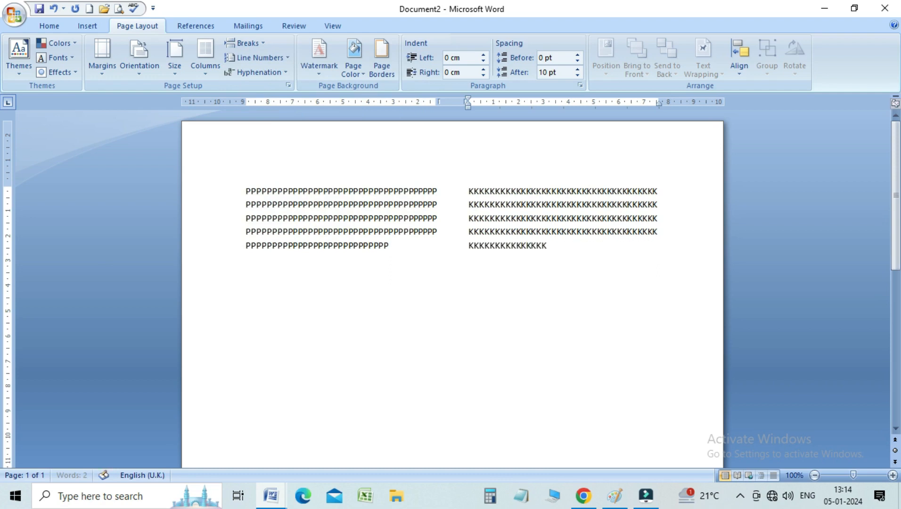
Step: Extend the K text to about six lines, start a new paragraph and insert a continuous section break there
type("K")
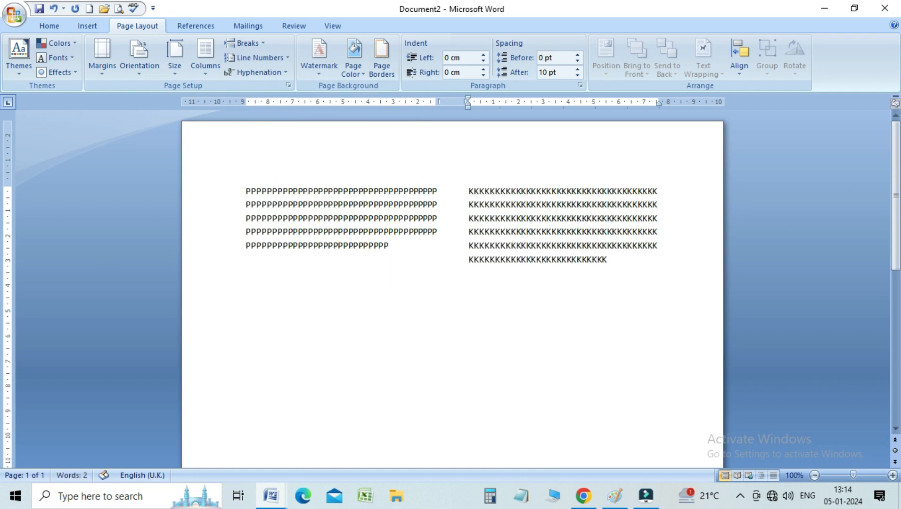
key("Return")
left_click(255, 43)
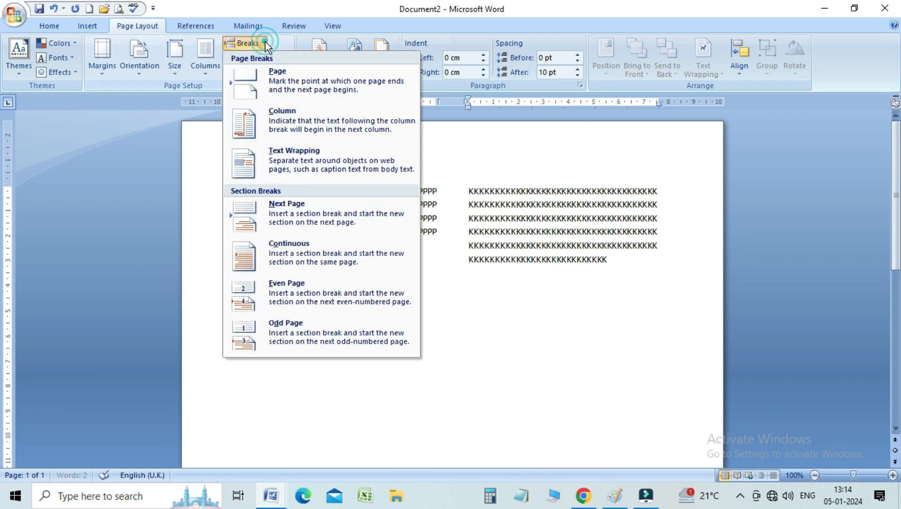
left_click(294, 252)
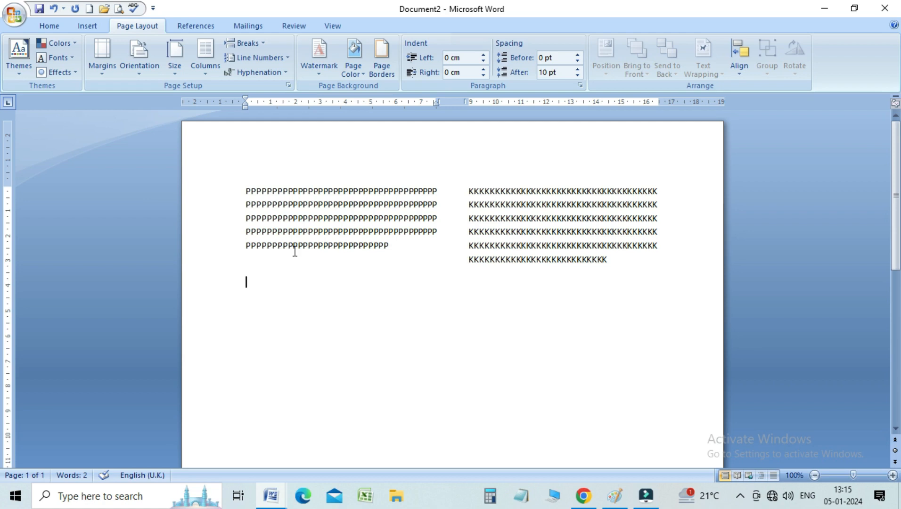
Step: Enter about three lines of repeated capital M in the first column of the new section and start a new paragraph
type("MMMMMMMMMMMMMMMMMMMMMMMMMMMMMMM")
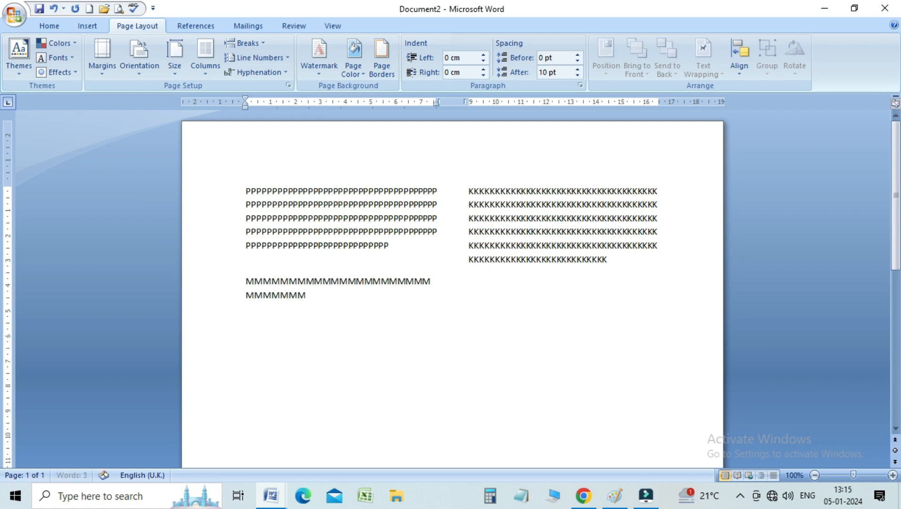
type("MMMMMMMMMMMMMMMMMMMMMMMMMMMMMMMMMMMMMMMMMM")
key("Return")
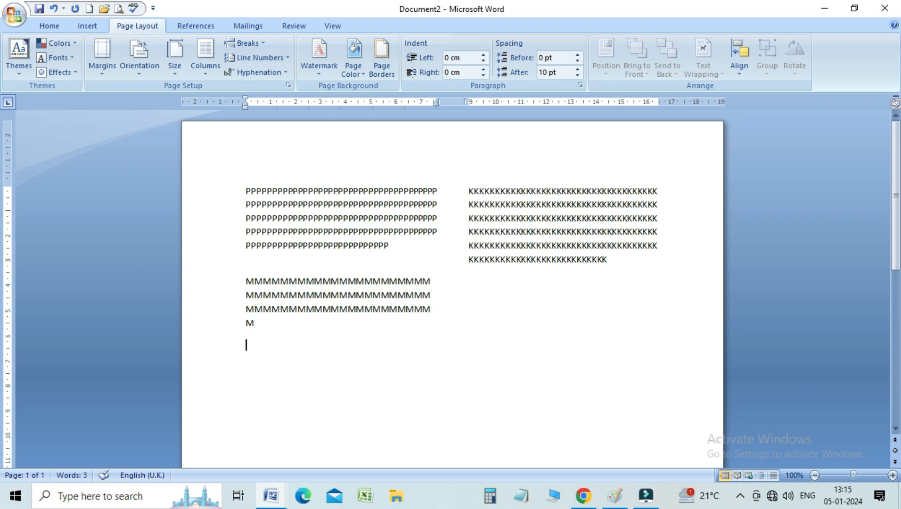
Step: Insert a column break after the M text and enter about three lines of repeated capital B in the second column
key("ctrl+shift+Return")
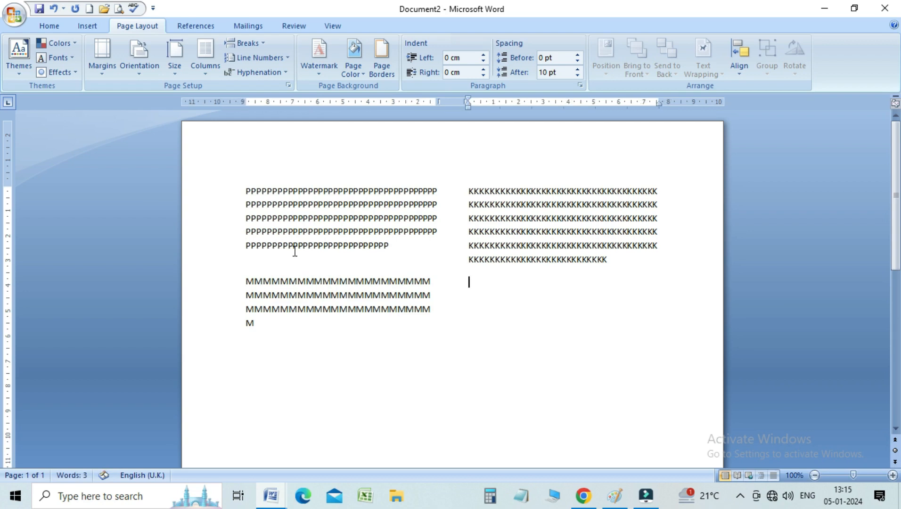
type("BBBBBBBBBBBBBBBBBBBBBBBBBBBBBBBBBBBBBBBBBBBBBBBBBBBBBBBBBBBBBBBBBBBBBBBBBBBBBBBBBBBBBBBBBBBBBBBBBB")
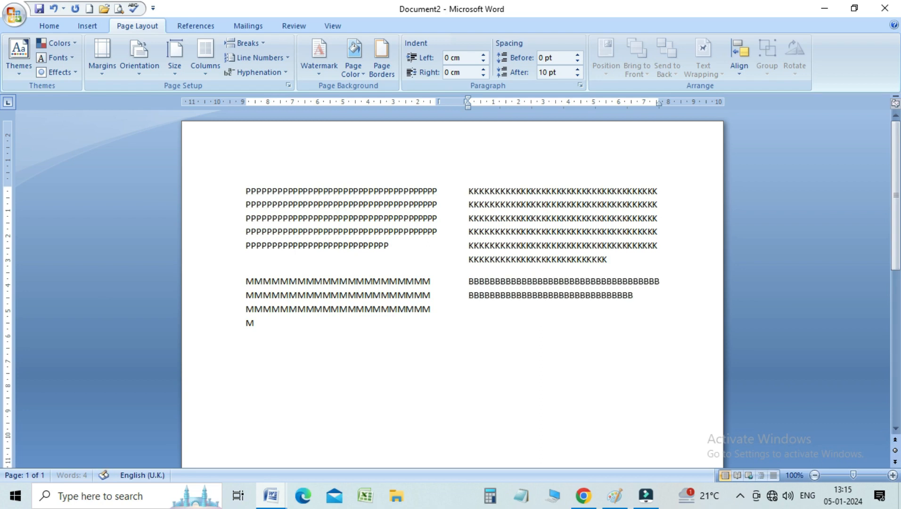
type("BBBBBB")
key("Return")
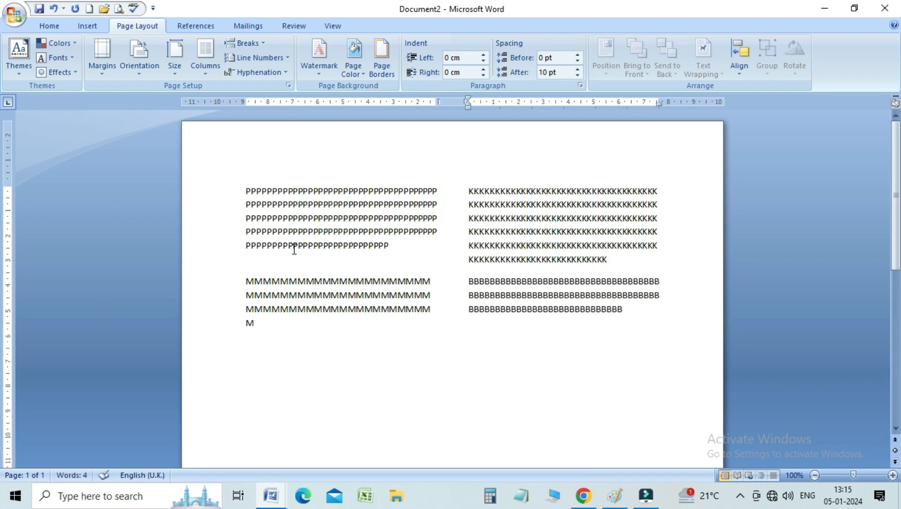
Step: Start a continuous one-column section below the B text and enter about two full-width lines of repeated capital N
left_click(264, 43)
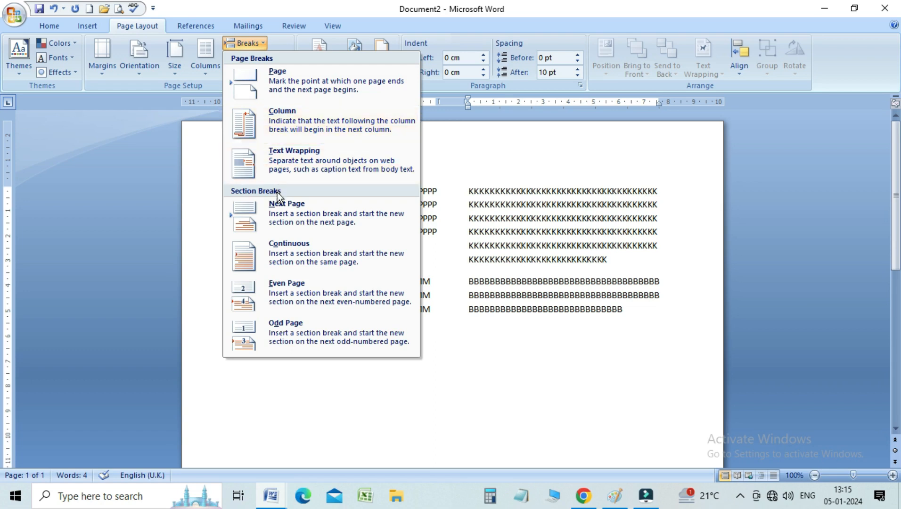
left_click(286, 257)
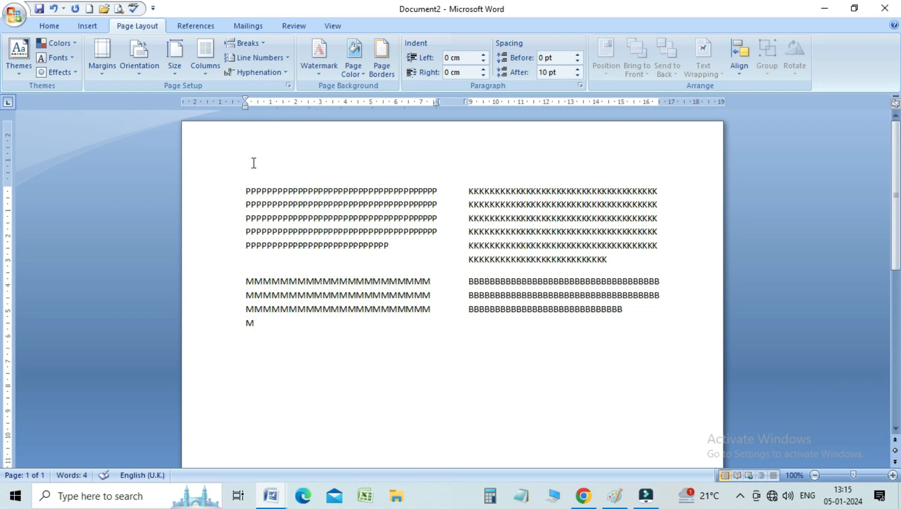
left_click(204, 66)
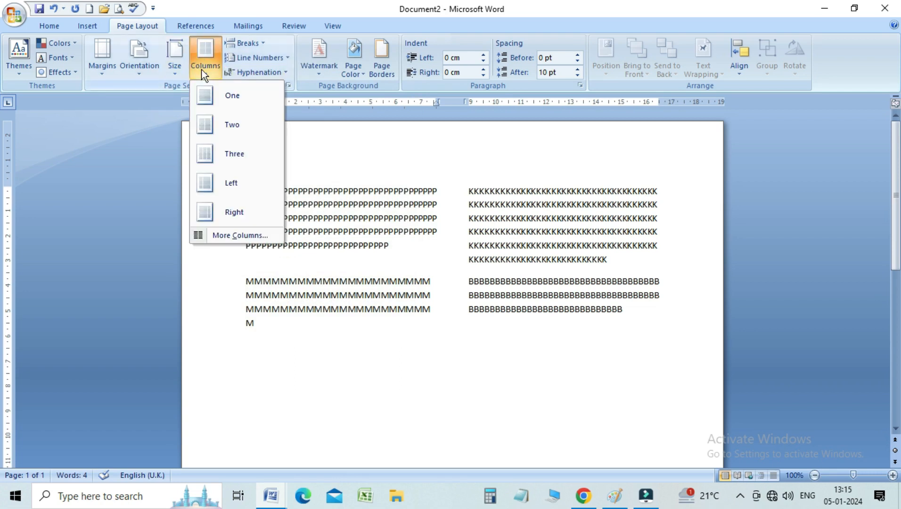
left_click(218, 102)
type("NNNN")
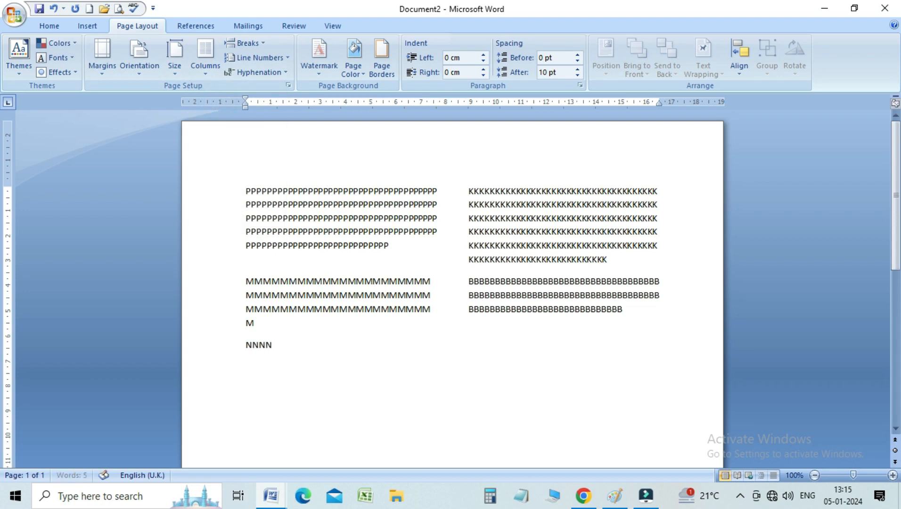
type("NNNNNNNNNNNNNNNNNNNNNNNNNNNNNNNNNNNNNNNNNNNNNNNNNNNNNNNNNNNNNNNNNNNNNNNNNN")
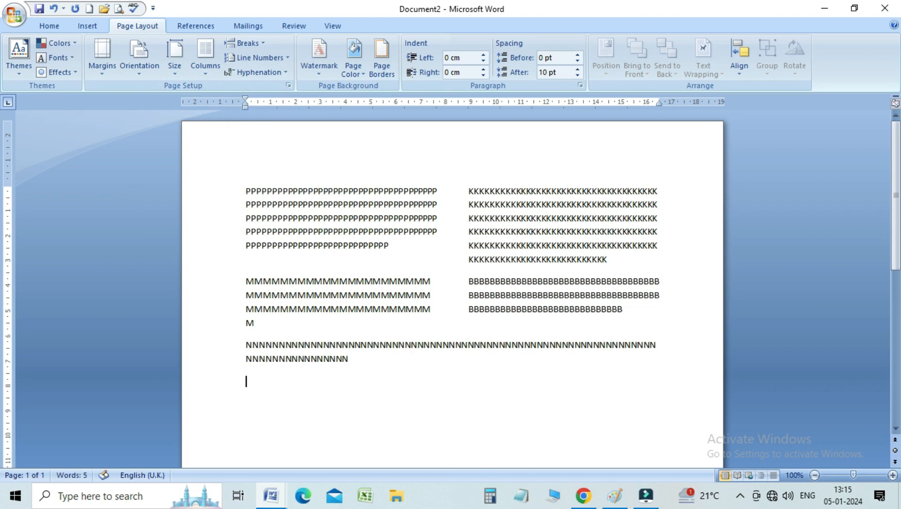
Step: Try a three-column layout on the N text section and undo it
left_click(195, 52)
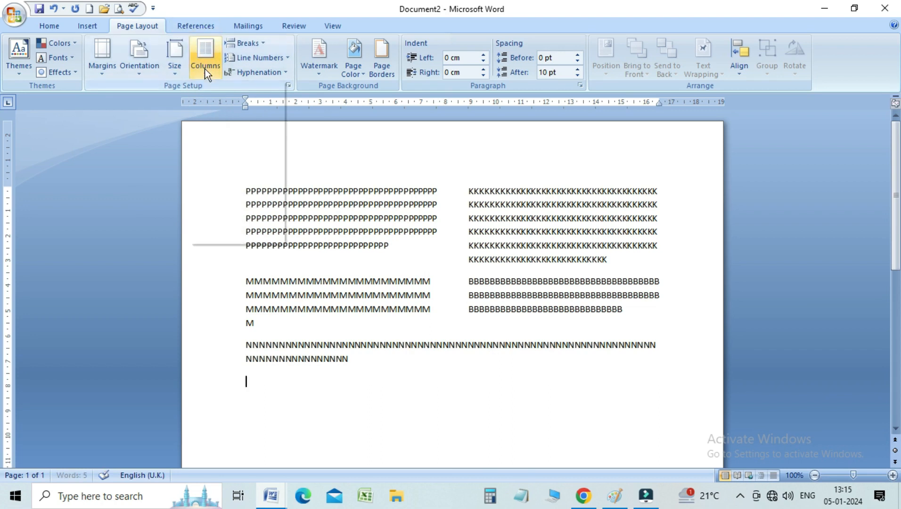
left_click(225, 158)
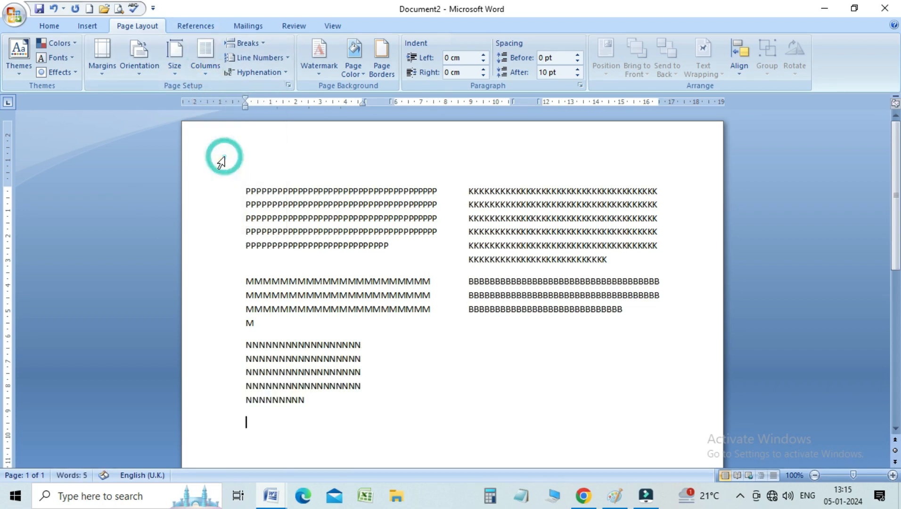
key("ctrl+z")
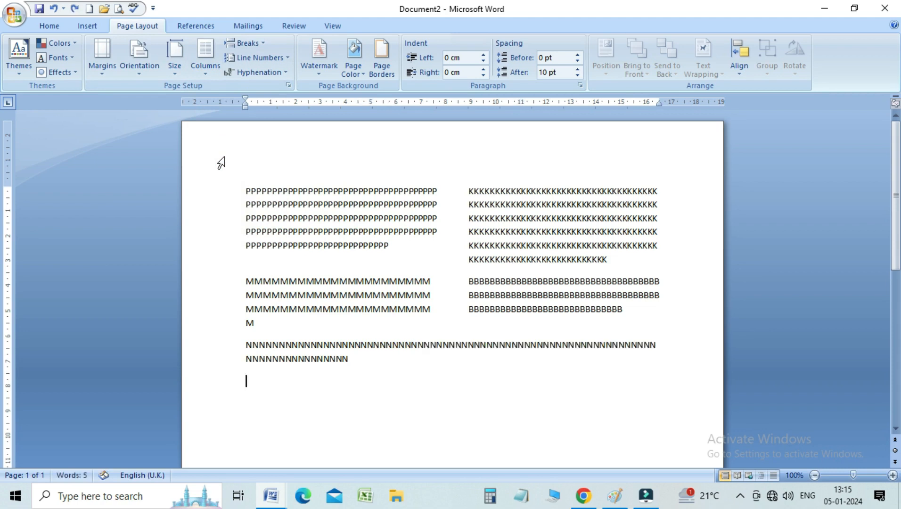
Step: Insert a continuous section break below the N text and apply a one-column layout through the detailed column settings
left_click(213, 73)
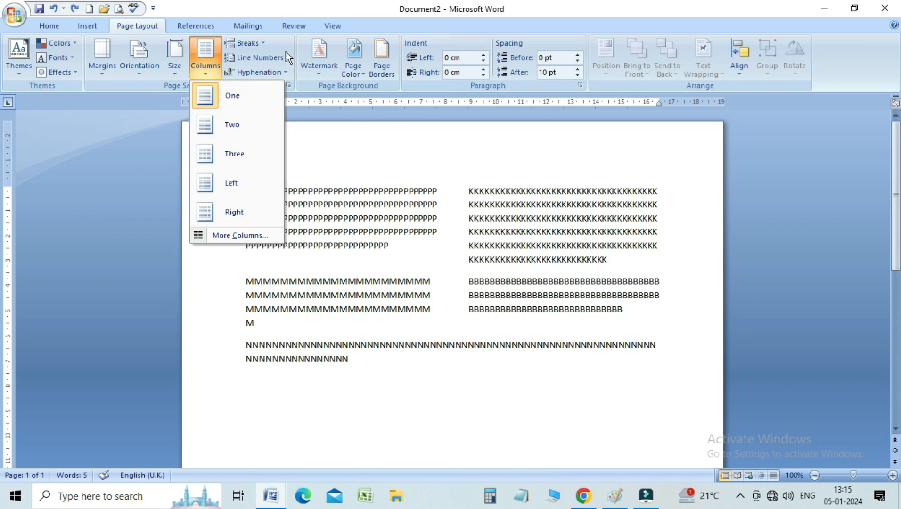
left_click(259, 43)
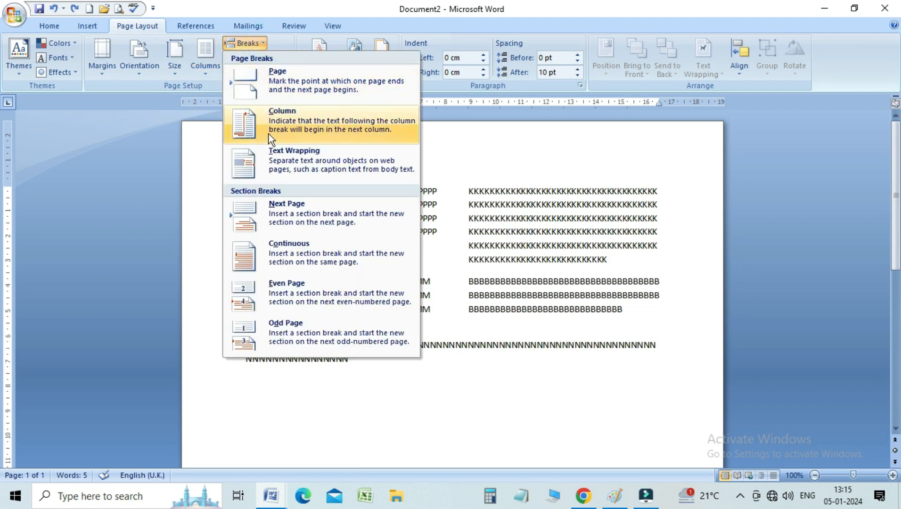
left_click(272, 249)
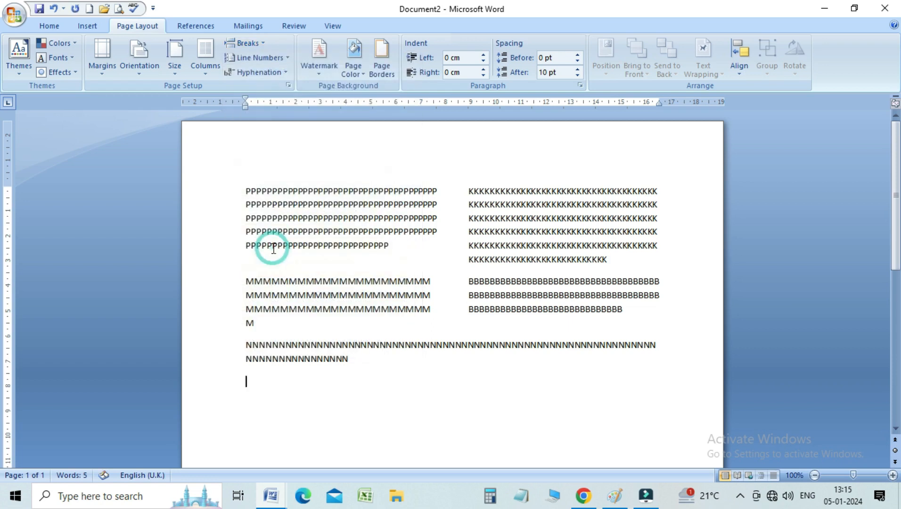
left_click(213, 73)
left_click(241, 235)
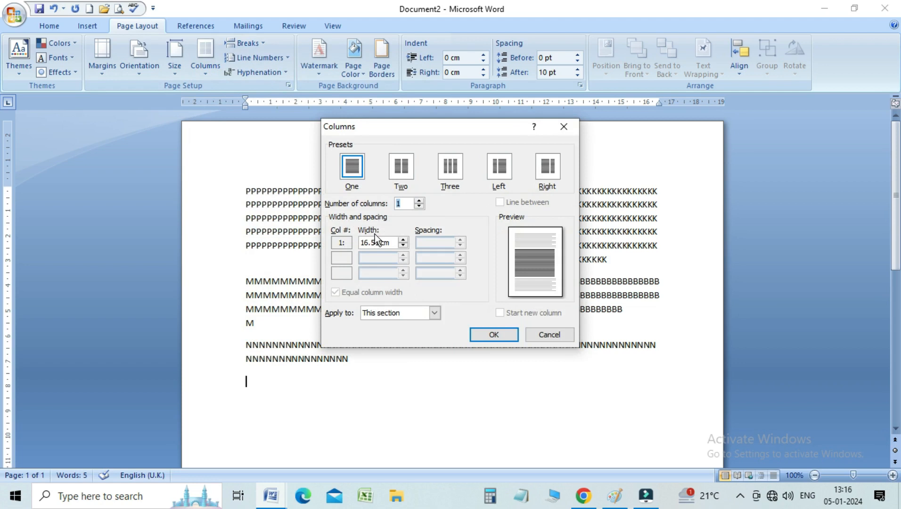
left_click(412, 313)
left_click(407, 334)
left_click(477, 334)
Step: Enter about two full-width lines of repeated capital M below the N text and start a new paragraph
type("MMMMMMMMMMMMMMMMMMMMMMMMMMMMMMMMMMMMMMMMMMMMMMMMMMMMMM")
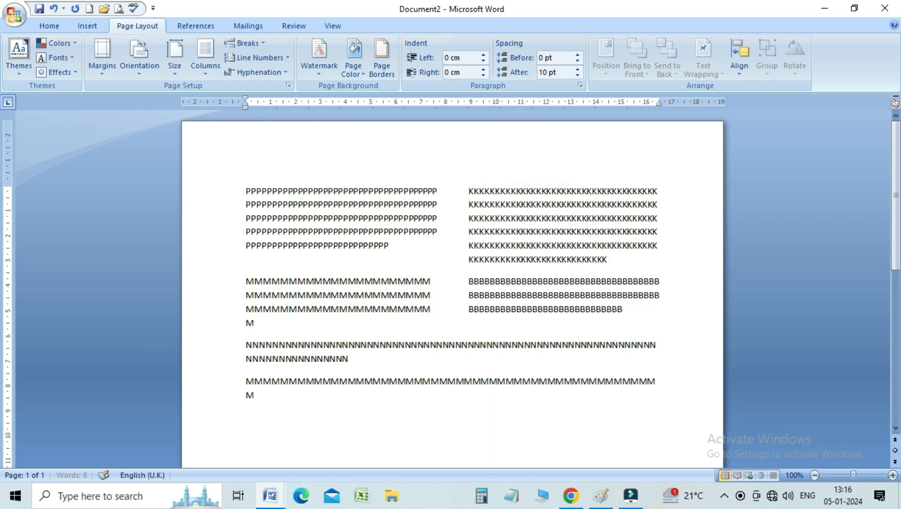
type("MMMMMMMMMMMMMMMMMMMMMMMMMM")
key("Return")
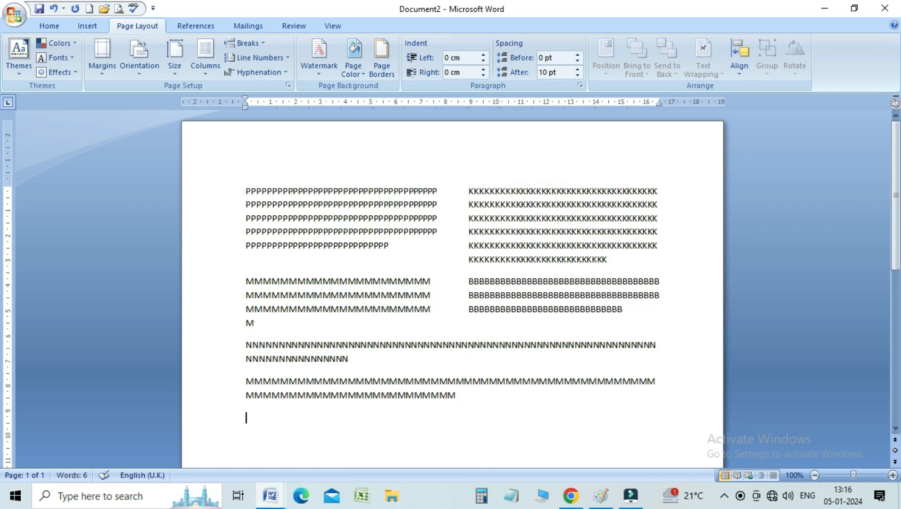
Step: Switch to the "global computer eduction" document, set it to two columns and review the layout of its pages
left_click(266, 41)
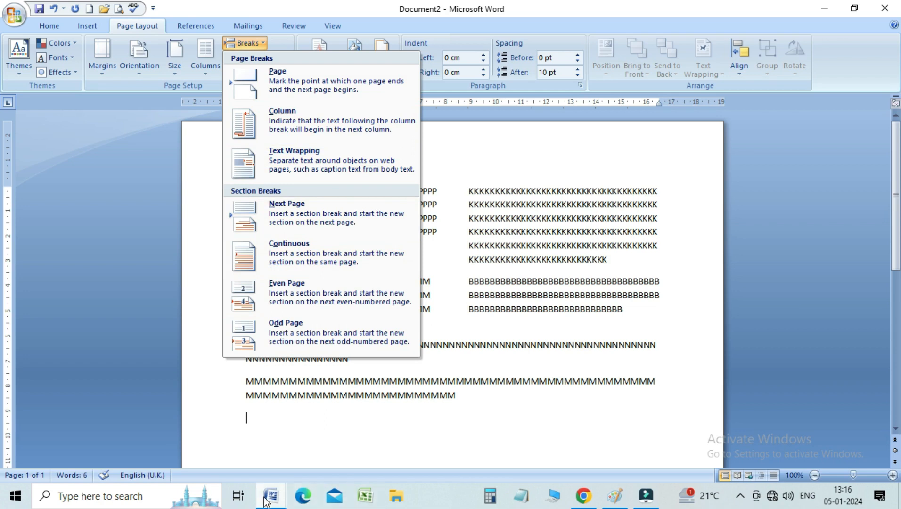
mouse_move(268, 500)
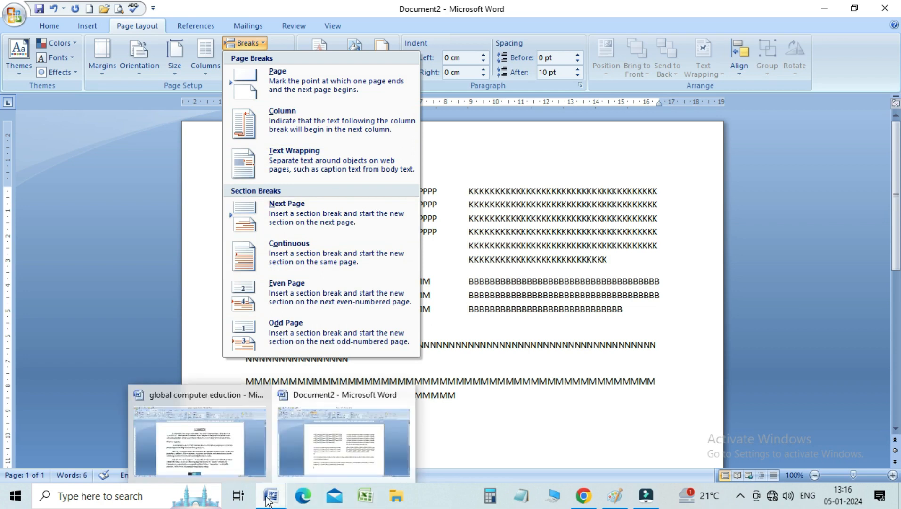
left_click(268, 450)
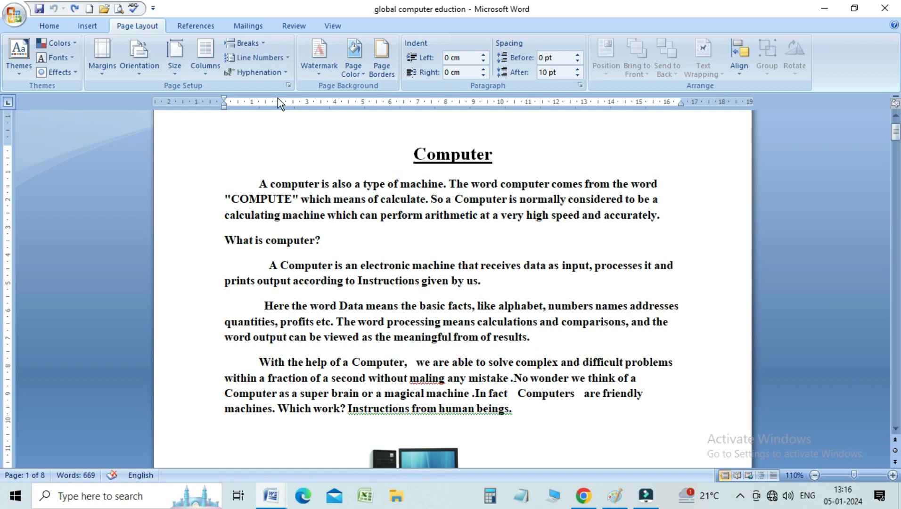
left_click(266, 44)
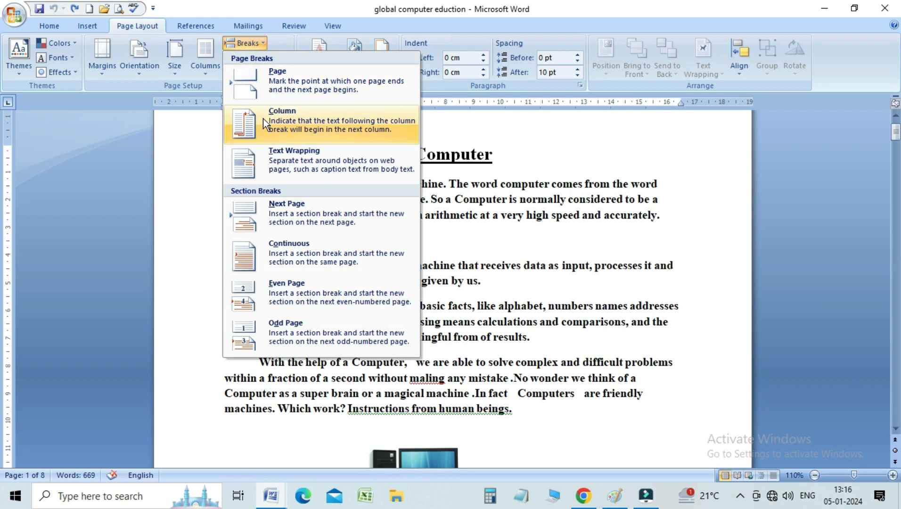
left_click(211, 70)
left_click(219, 125)
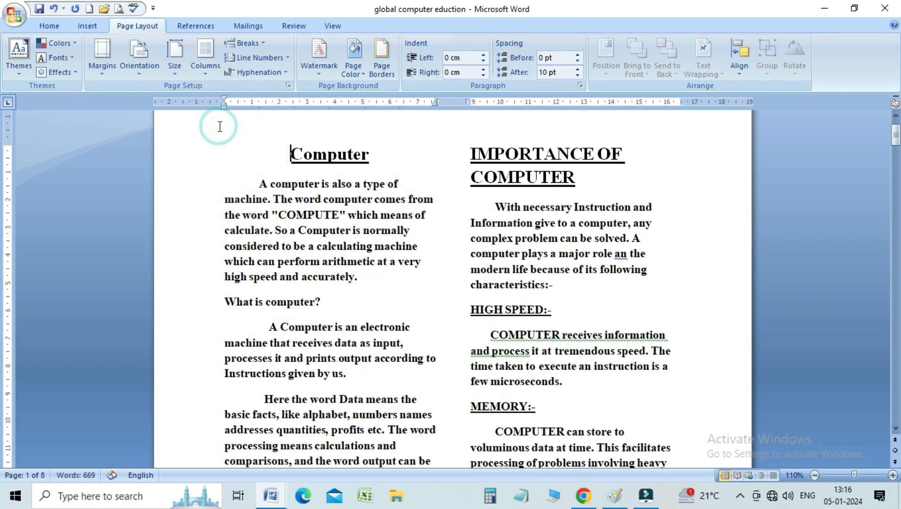
left_click_drag(896, 130, 898, 282)
left_click_drag(2, 286, 2, 289)
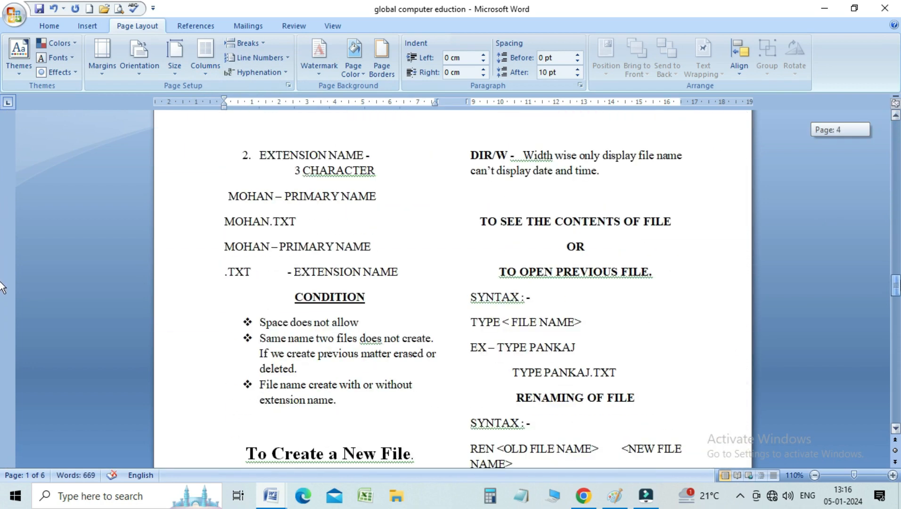
left_click(309, 161)
left_click(506, 166)
left_click_drag(895, 285, 895, 128)
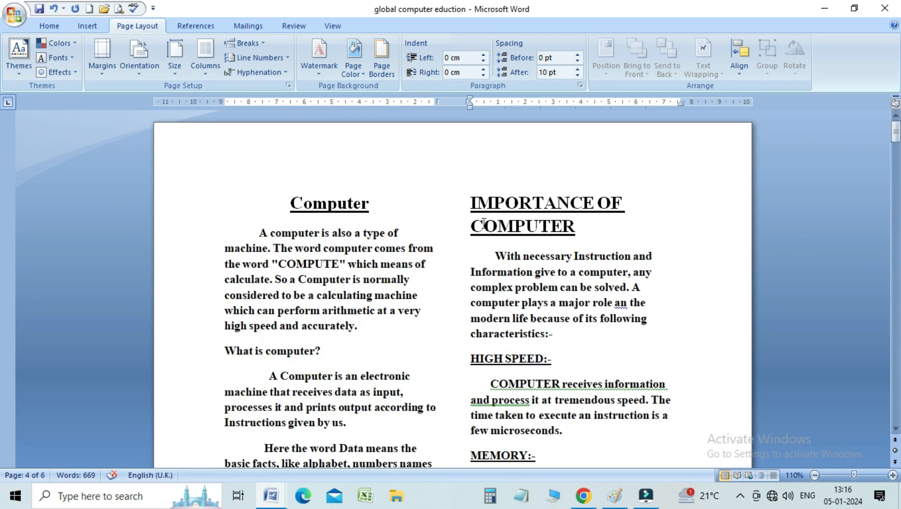
Step: Insert a column break before "What is computer?", check the resulting layout and undo the break
left_click(228, 350)
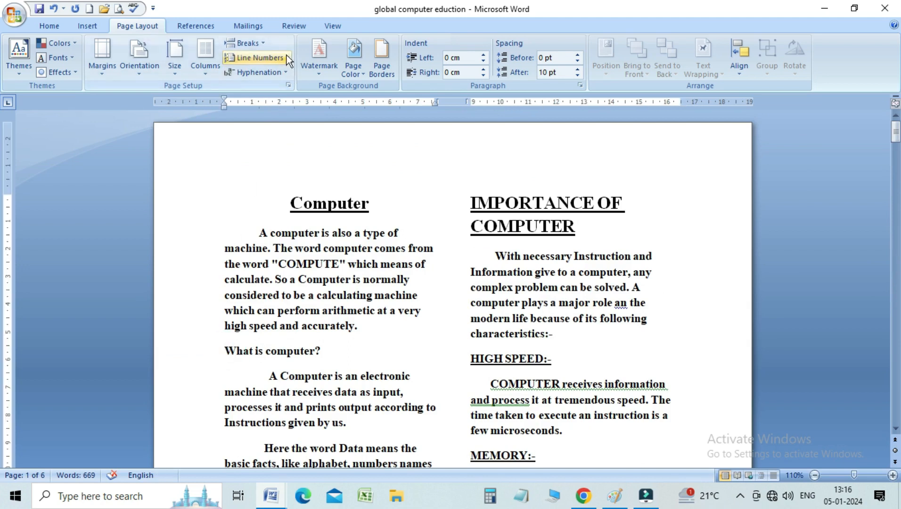
left_click(267, 44)
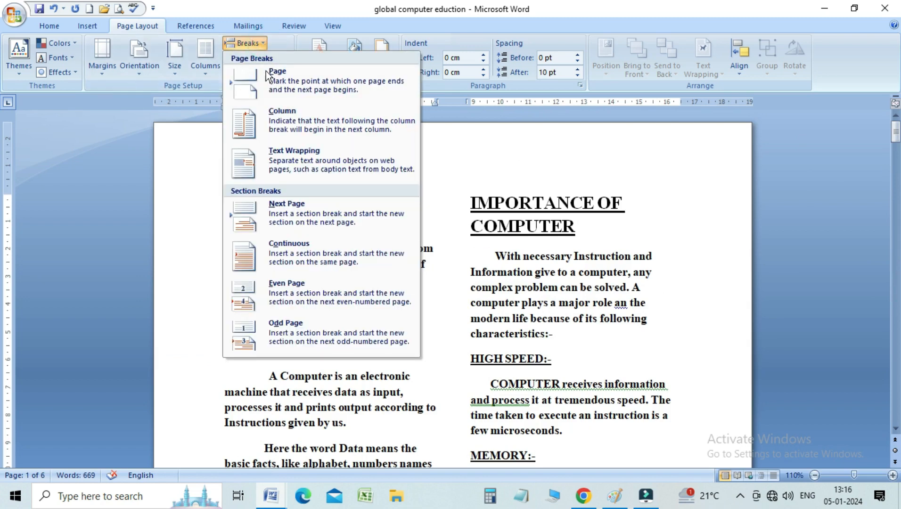
left_click(273, 131)
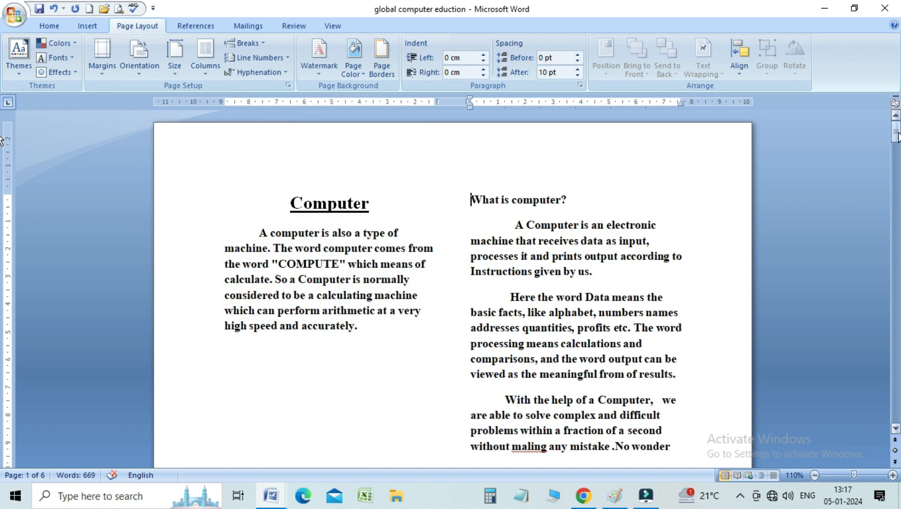
mouse_move(894, 137)
left_mouse_down()
mouse_move(896, 168)
mouse_move(895, 144)
left_mouse_up()
key("ctrl+z")
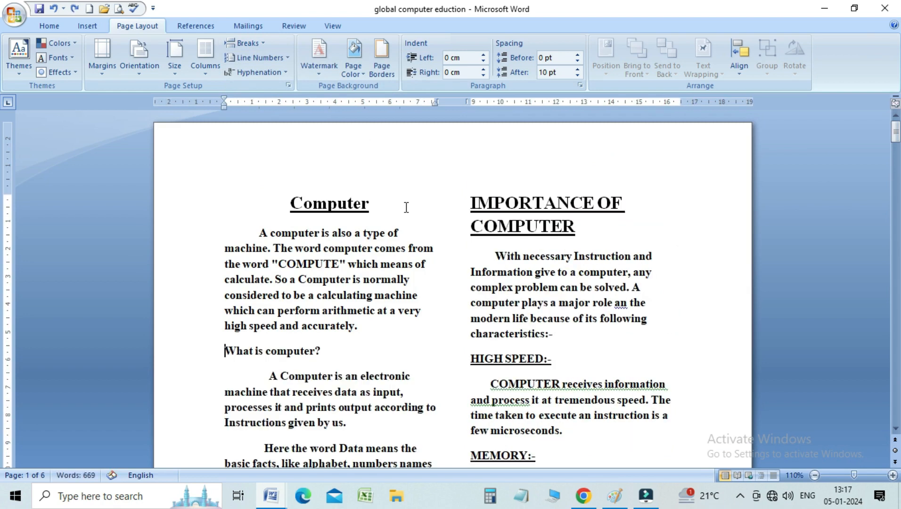
left_click(212, 70)
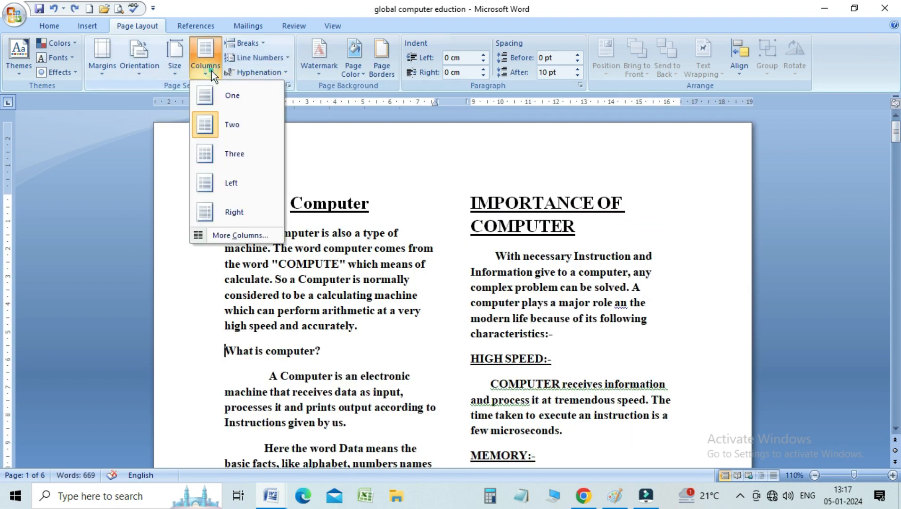
left_click(316, 241)
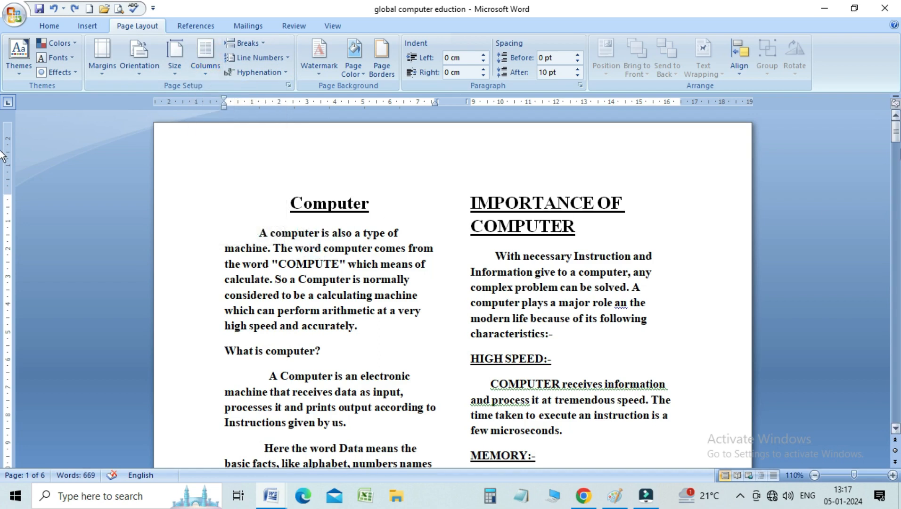
mouse_move(896, 135)
left_mouse_down()
mouse_move(900, 286)
mouse_move(900, 141)
left_mouse_up()
left_click_drag(2, 147, 448, 158)
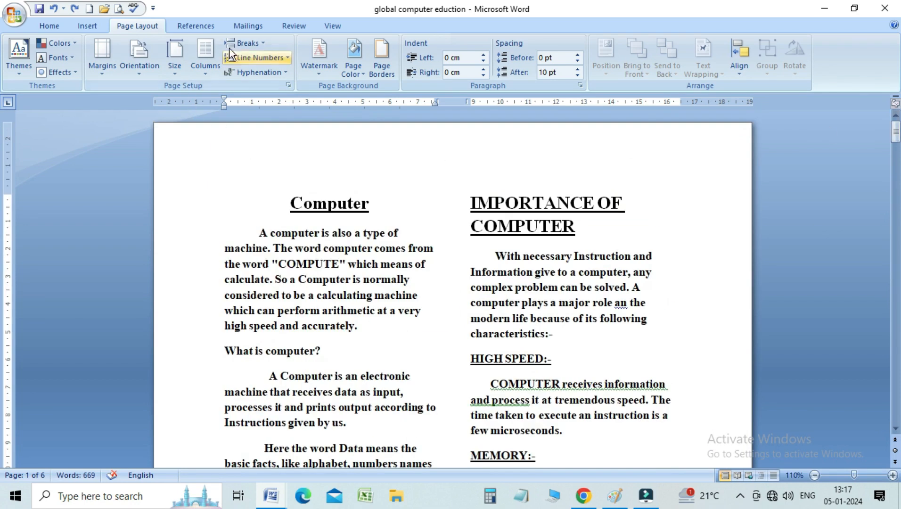
left_click(262, 43)
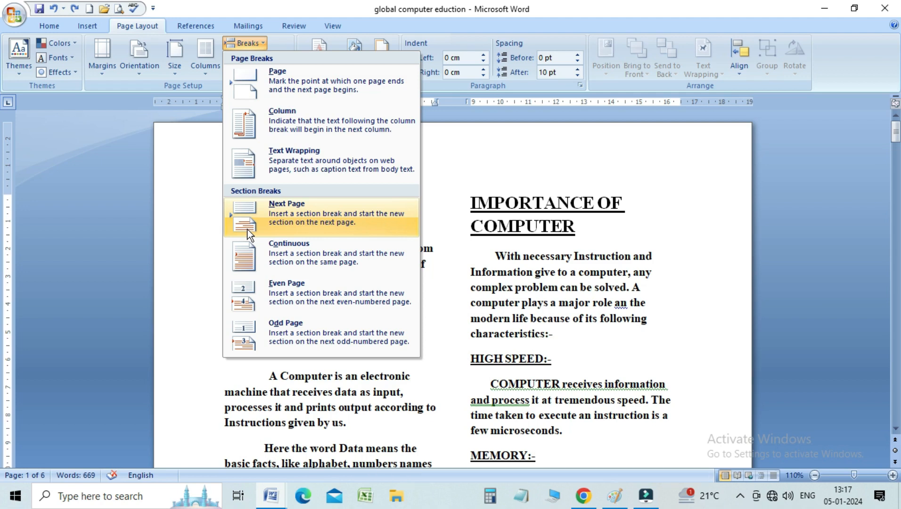
left_click(464, 260)
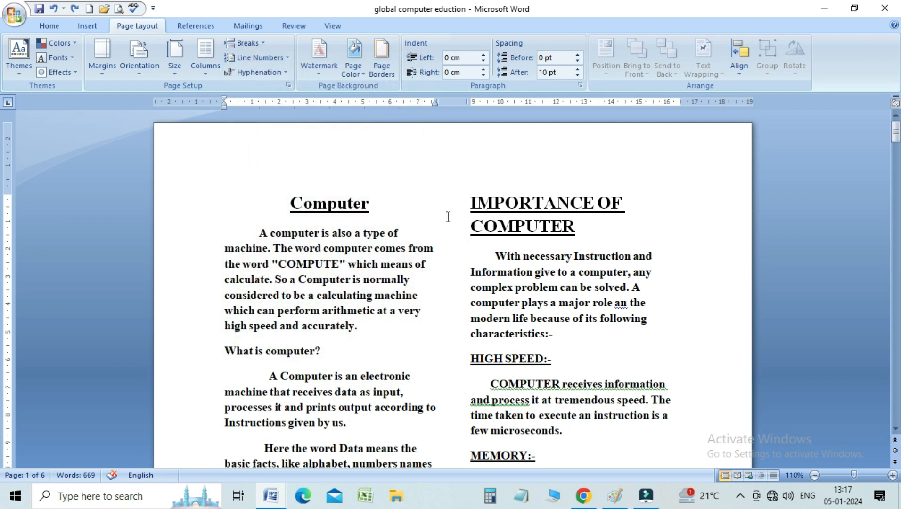
Step: Undo the document's two-column layout and display two pages side by side
key("ctrl+z")
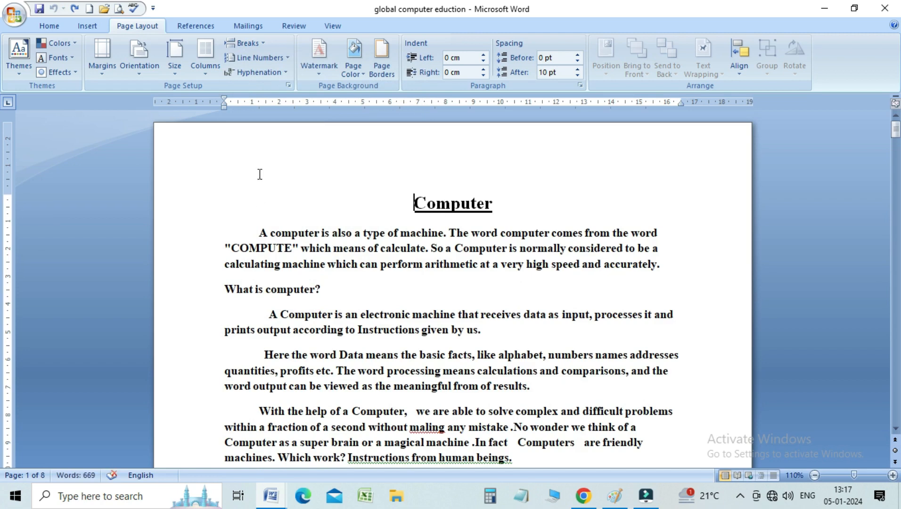
left_click(338, 26)
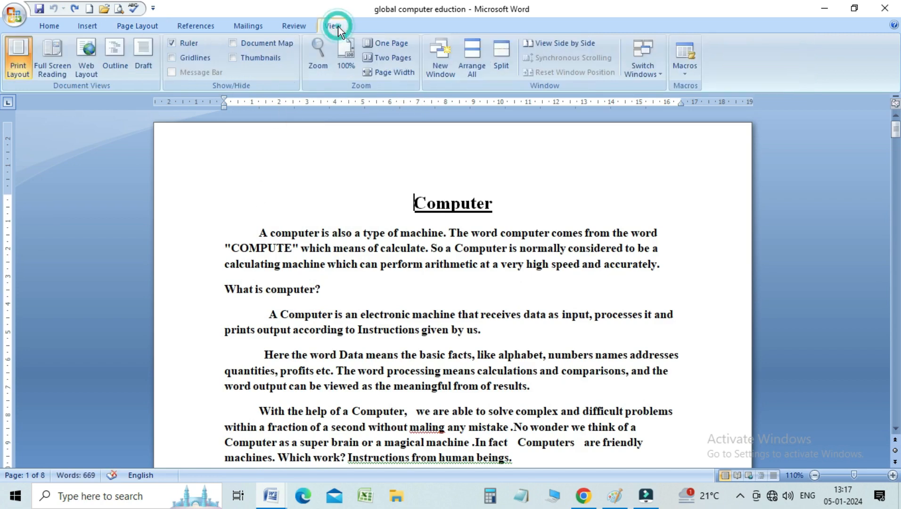
left_click(382, 57)
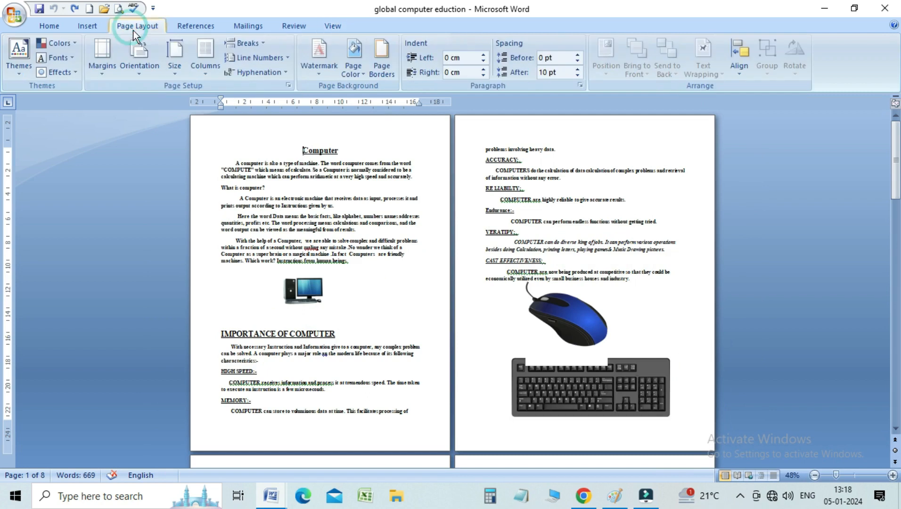
Step: Set the document to two columns and review the layout across its pages
left_click(204, 71)
left_click(222, 132)
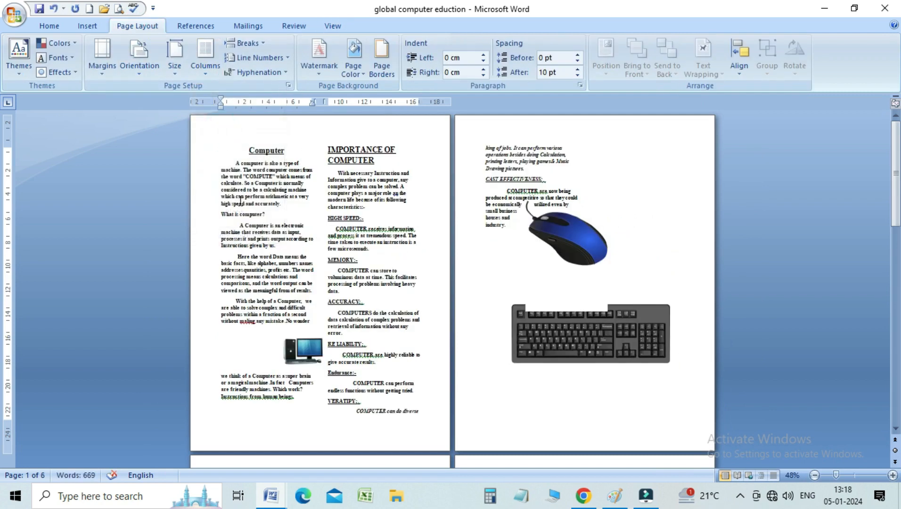
left_click(483, 150)
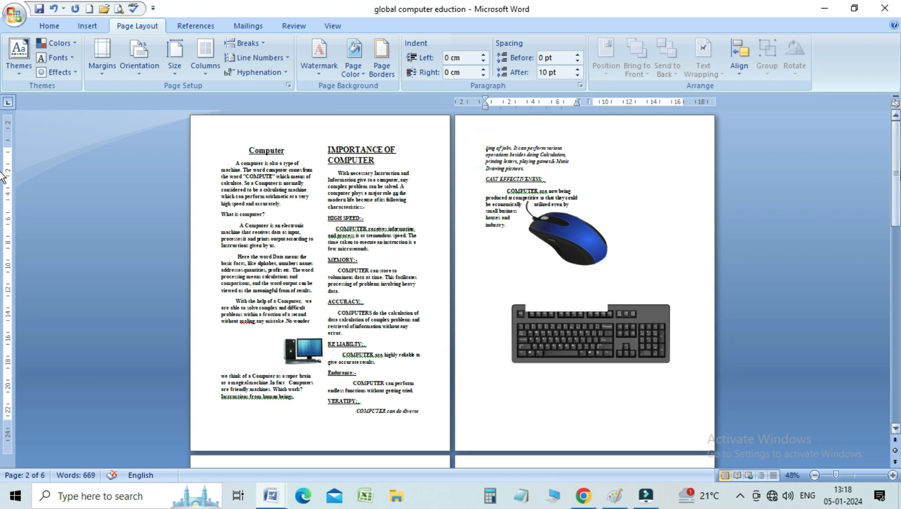
left_click_drag(898, 170, 886, 360)
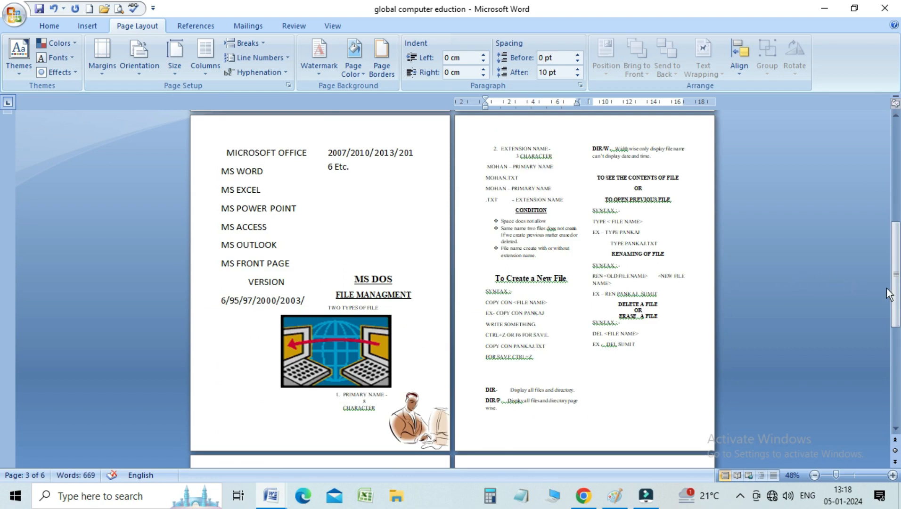
left_click_drag(896, 288, 895, 187)
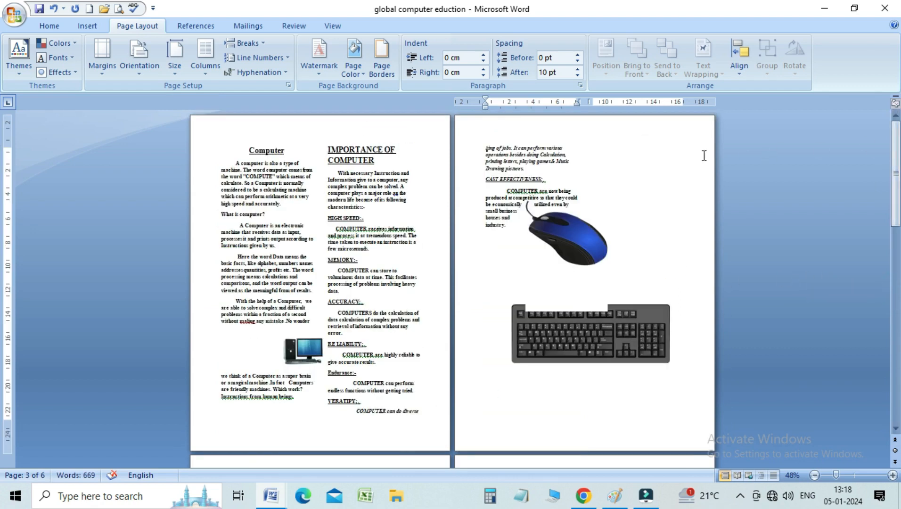
Step: Insert a next-page section break at the start of the second page, before "king of jobs"
left_click(486, 147)
left_click(257, 44)
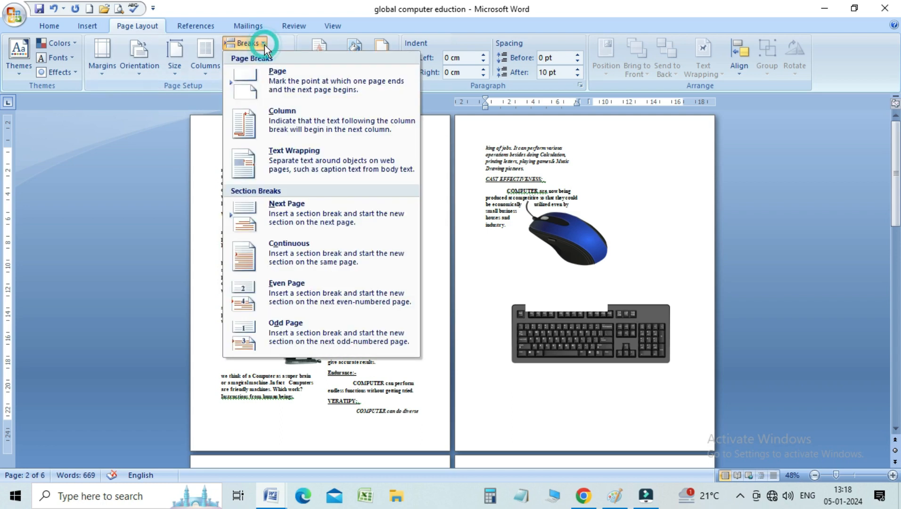
left_click(275, 216)
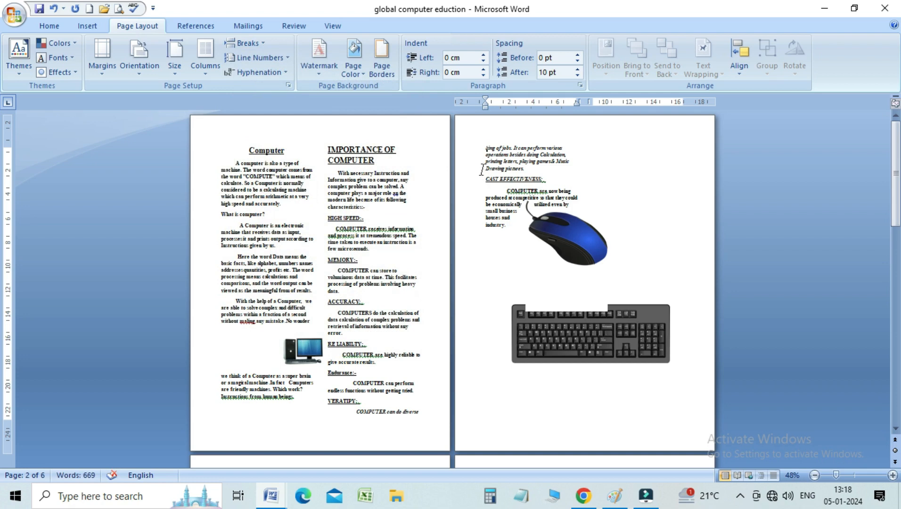
Step: Insert a next-page section break before "MICROSOFT OFFICE" on the third page
left_click_drag(896, 168, 896, 264)
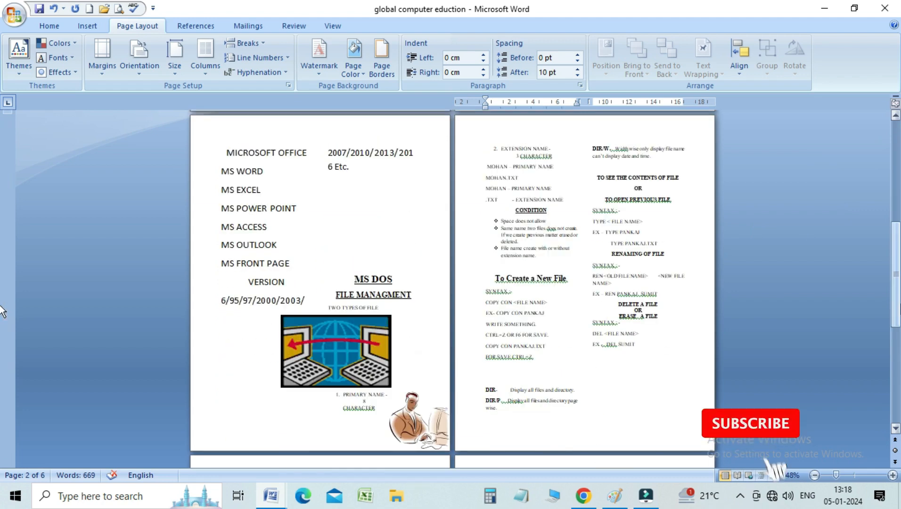
left_click(228, 149)
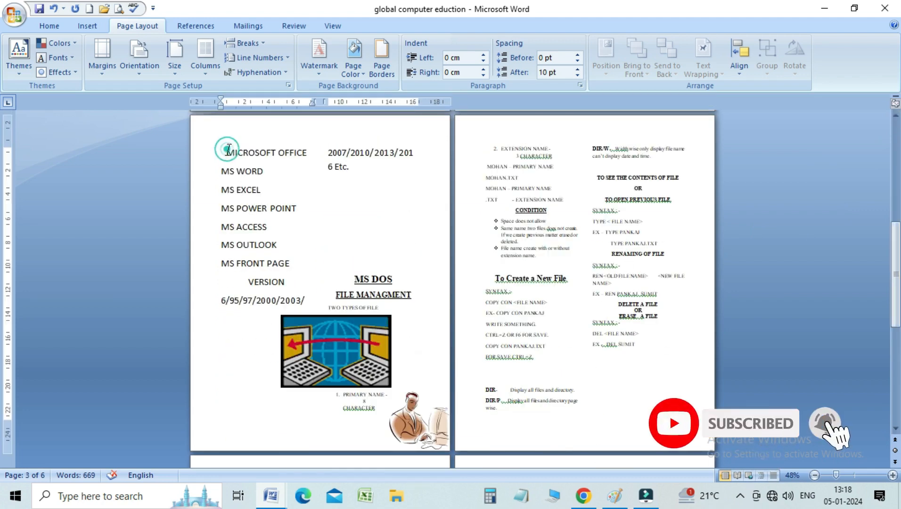
left_click(250, 44)
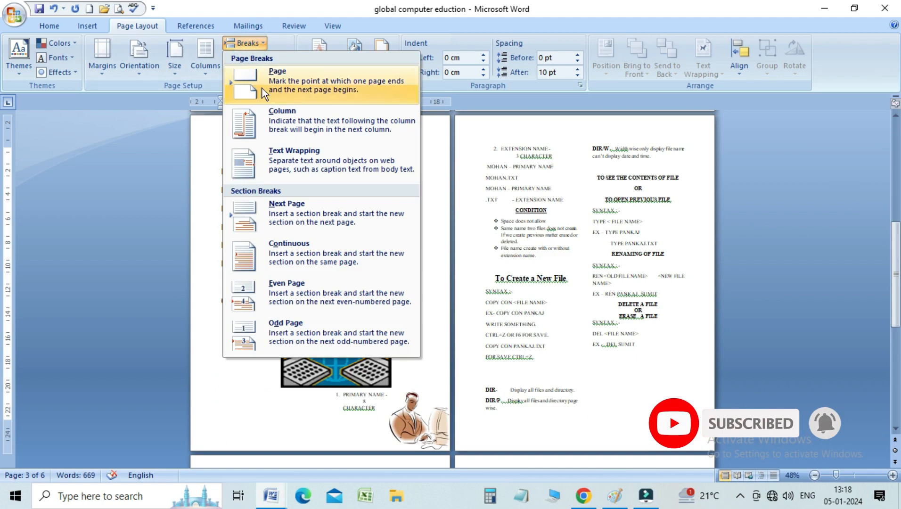
left_click(291, 208)
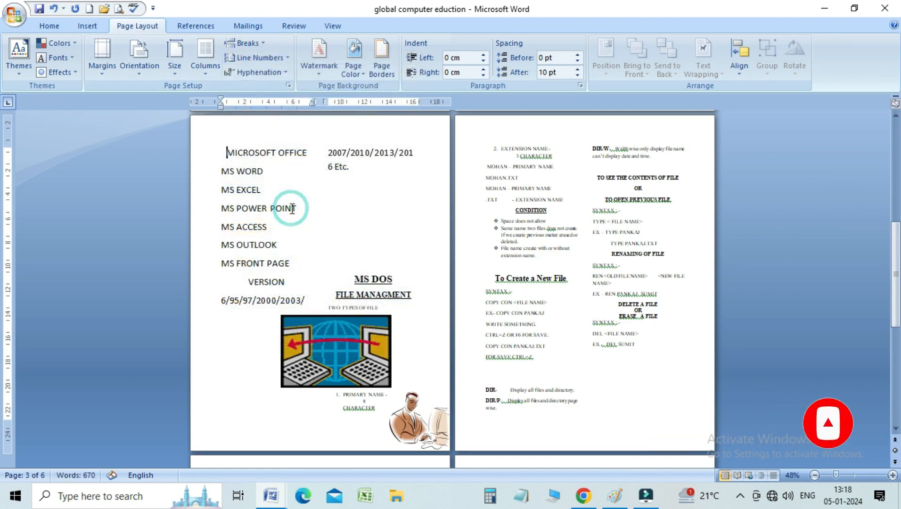
Step: Set the section on the second page to one column and check the layout of the third page
left_click_drag(896, 274, 896, 175)
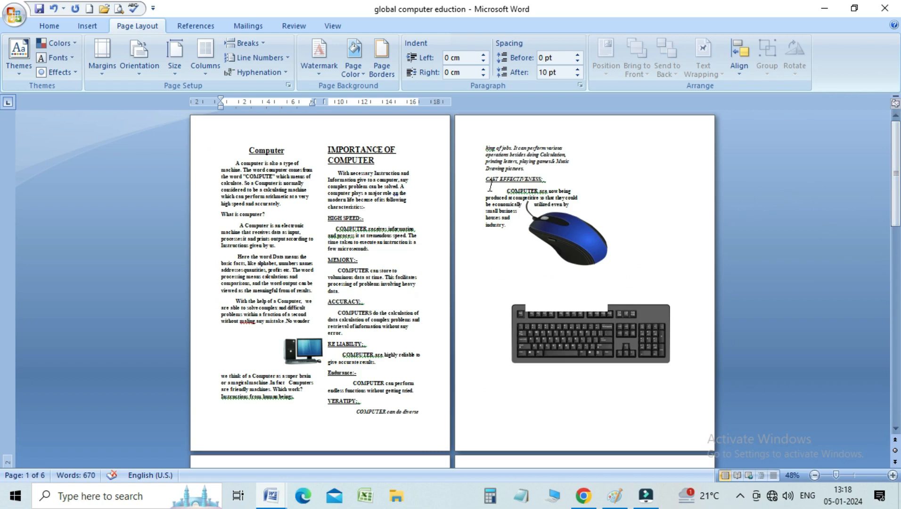
left_click(491, 162)
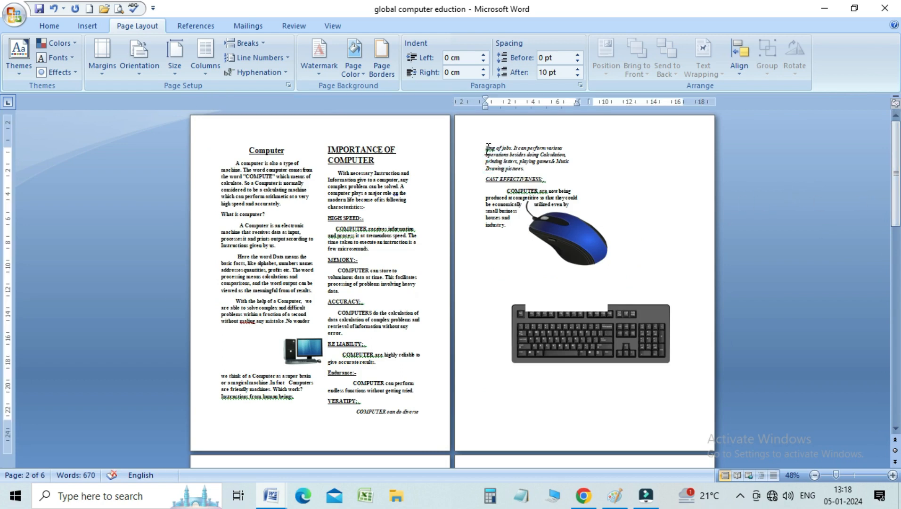
left_click(212, 70)
left_click(215, 95)
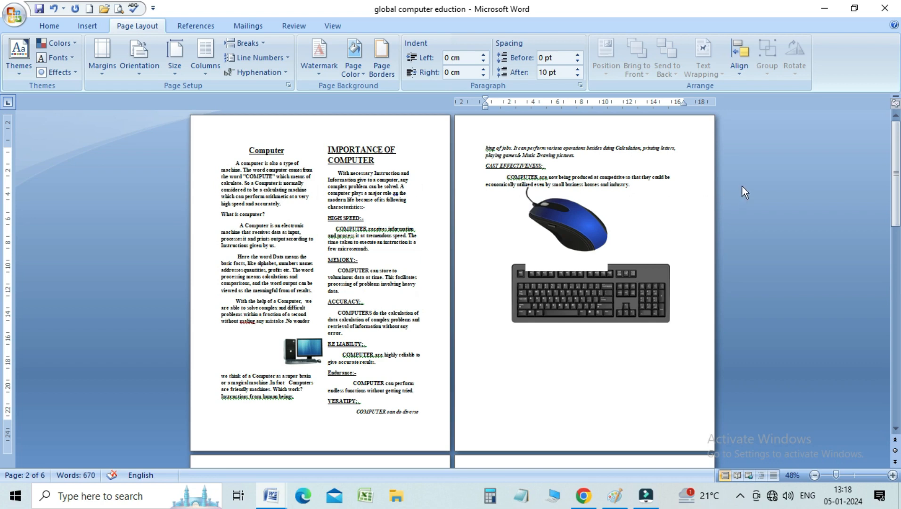
left_click_drag(896, 170, 896, 271)
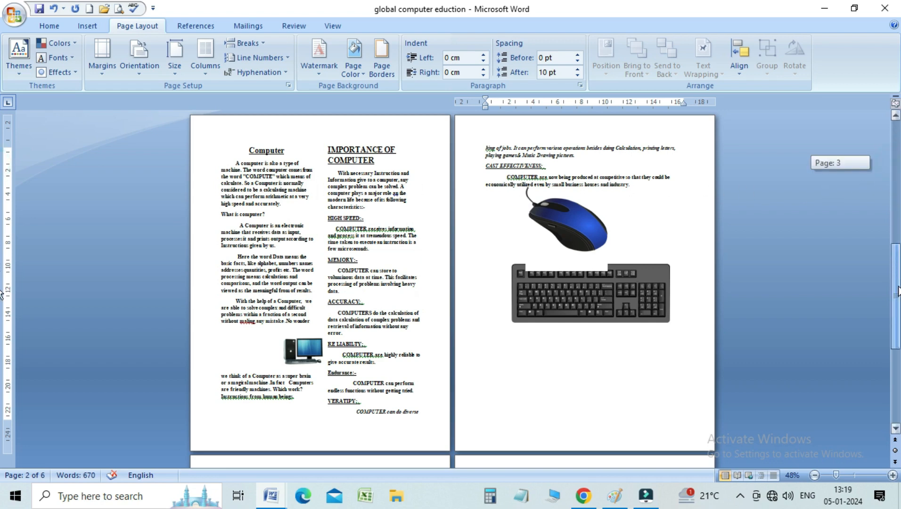
left_click(319, 179)
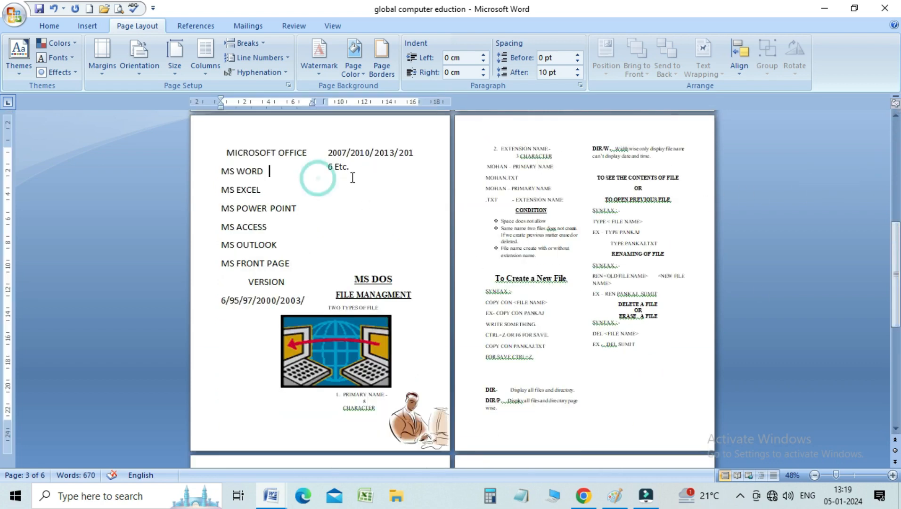
left_click_drag(896, 285, 897, 185)
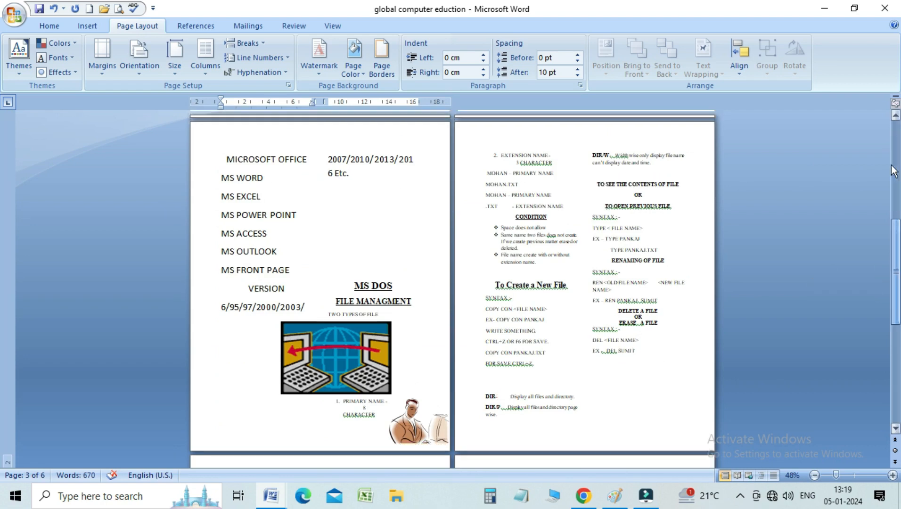
left_click(485, 147)
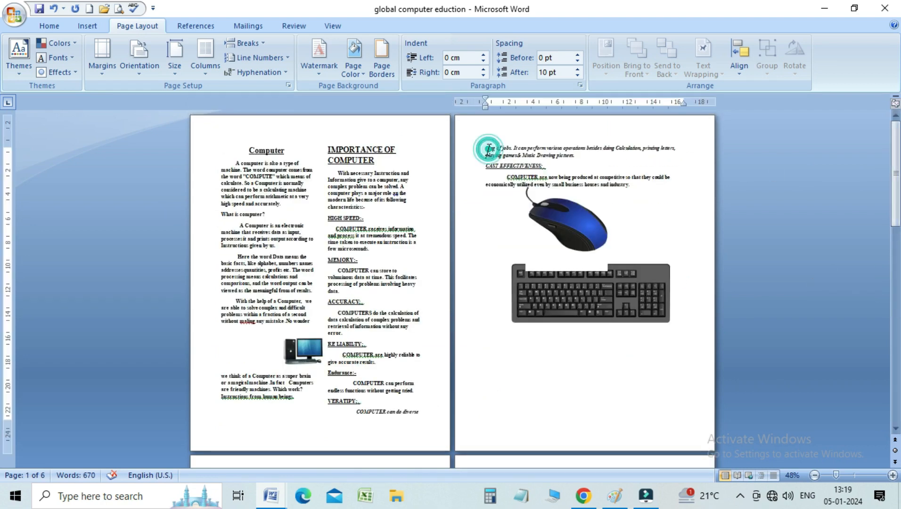
left_click(480, 144)
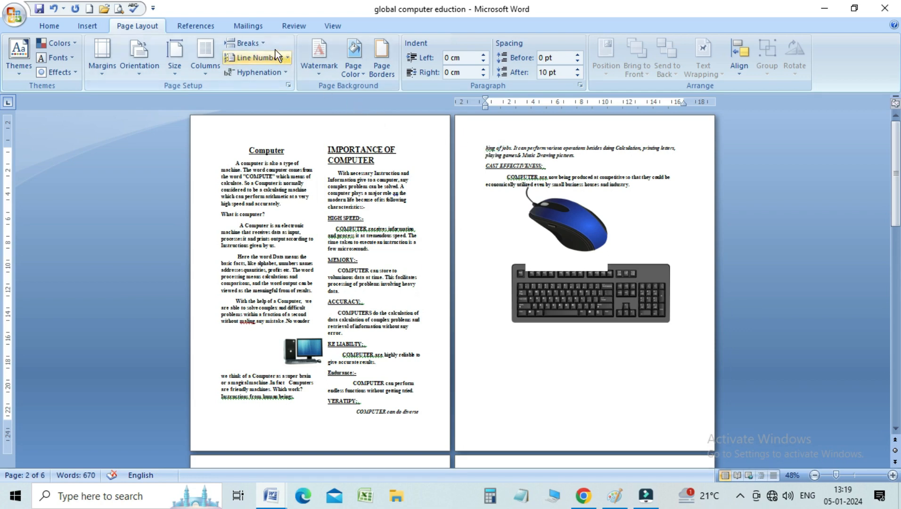
left_click(264, 43)
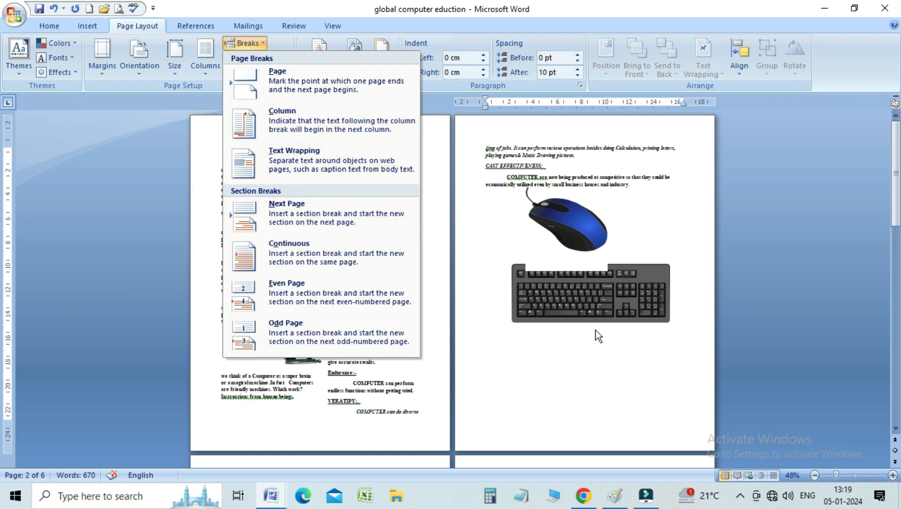
Step: Insert a continuous section break before "MICROSOFT OFFICE" on the third page
left_click_drag(898, 171, 899, 318)
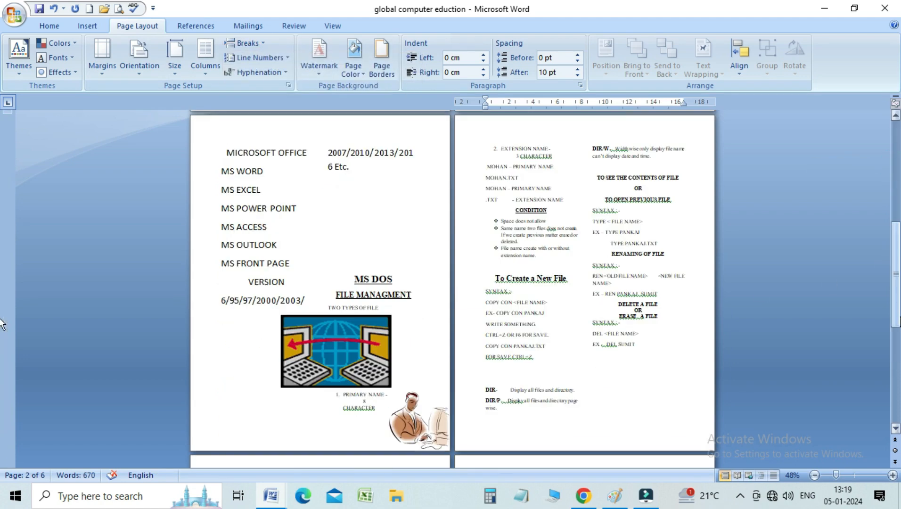
left_click(227, 152)
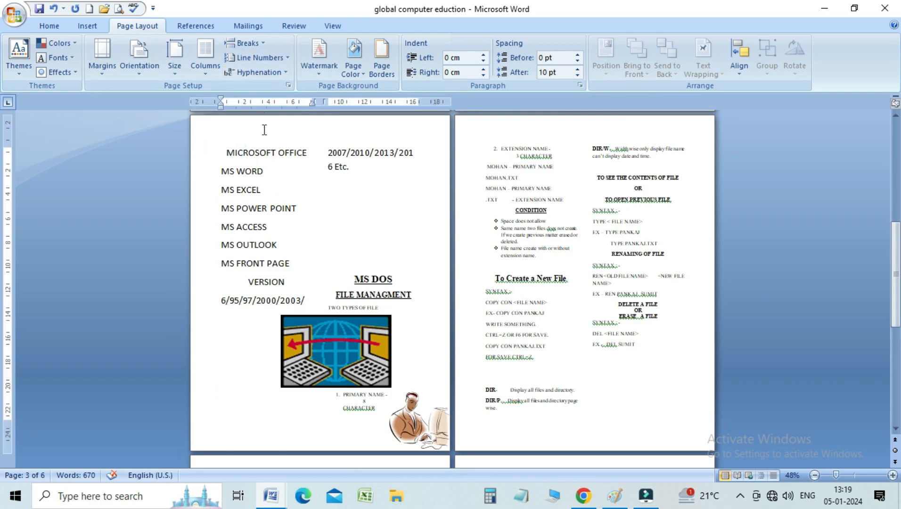
left_click(264, 43)
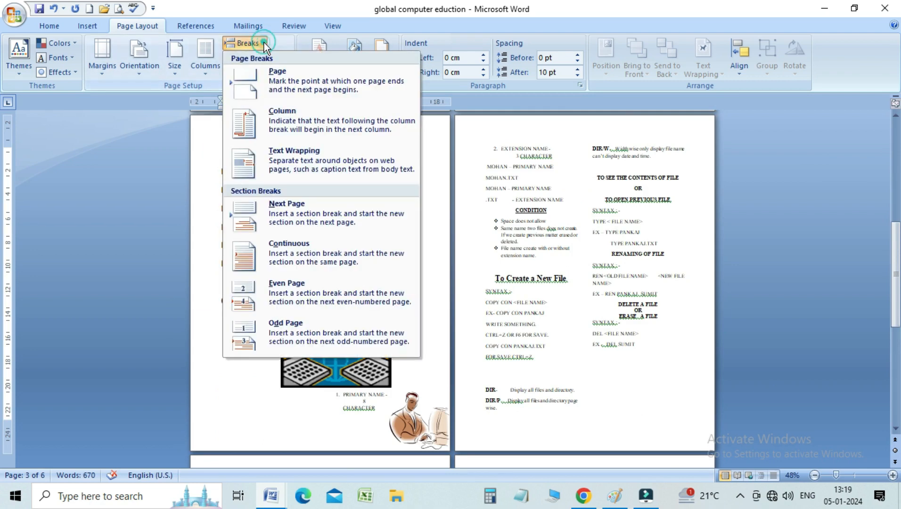
left_click(298, 257)
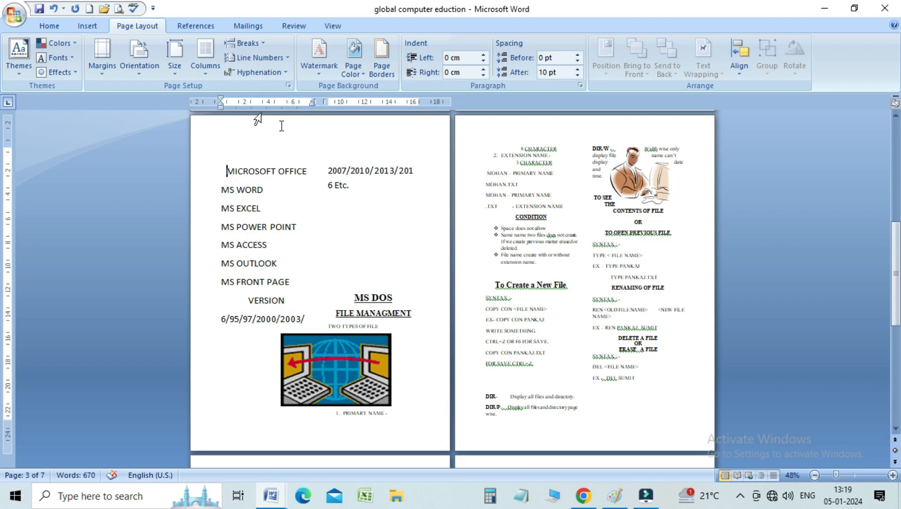
Step: Set the section starting at "MICROSOFT OFFICE" to three columns and compare its layout with the first two pages
left_click(202, 73)
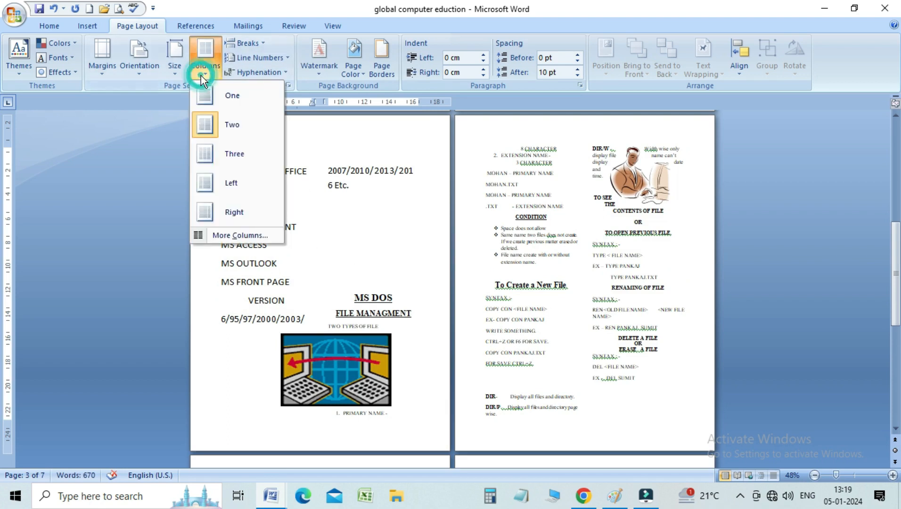
left_click(224, 153)
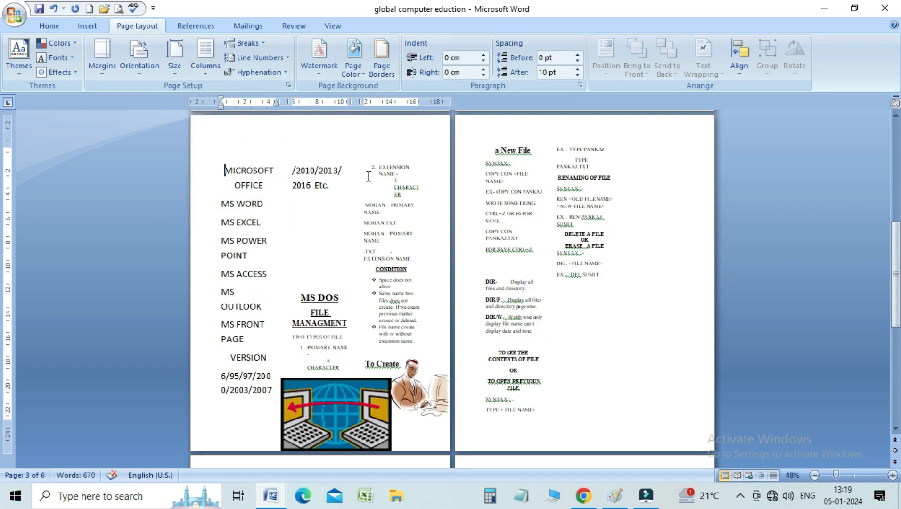
left_click(296, 176)
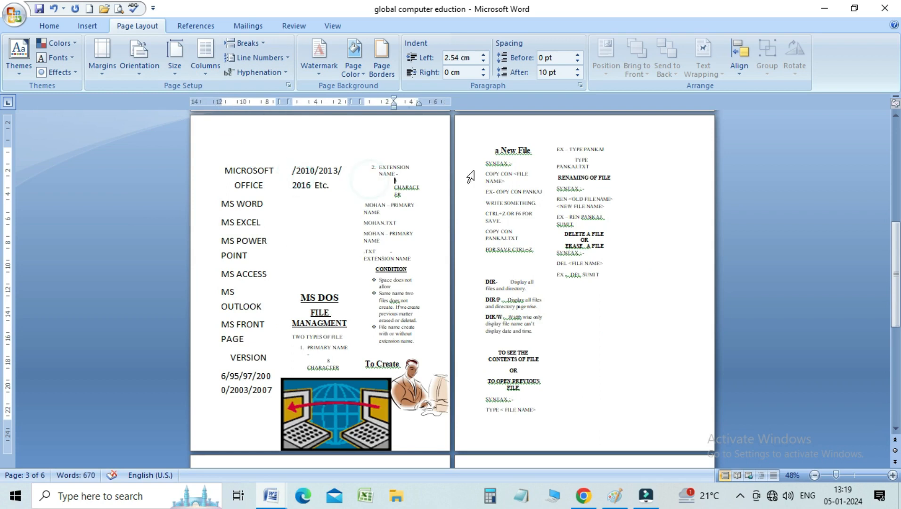
left_click(486, 155)
left_click_drag(896, 273, 896, 173)
left_click(509, 156)
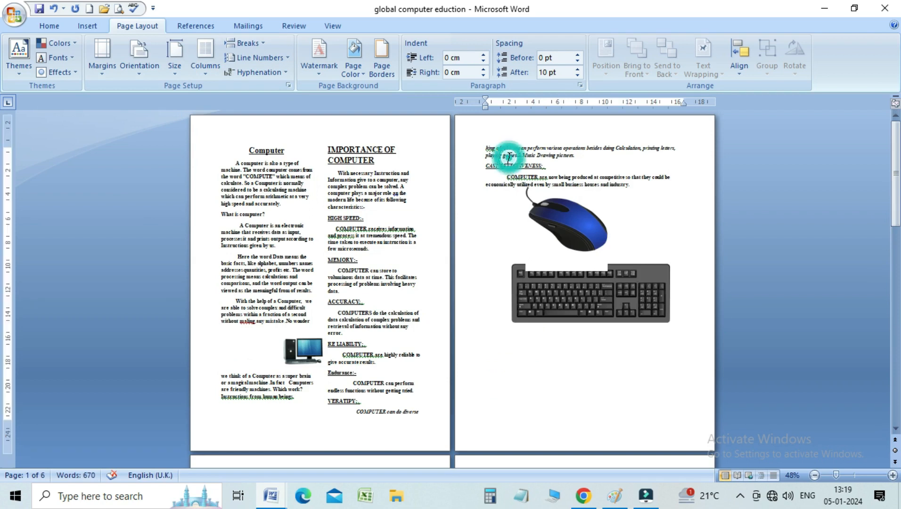
Step: Review the available section break types and compare the column layouts of the "Computer" and "MICROSOFT OFFICE" sections
left_click(302, 159)
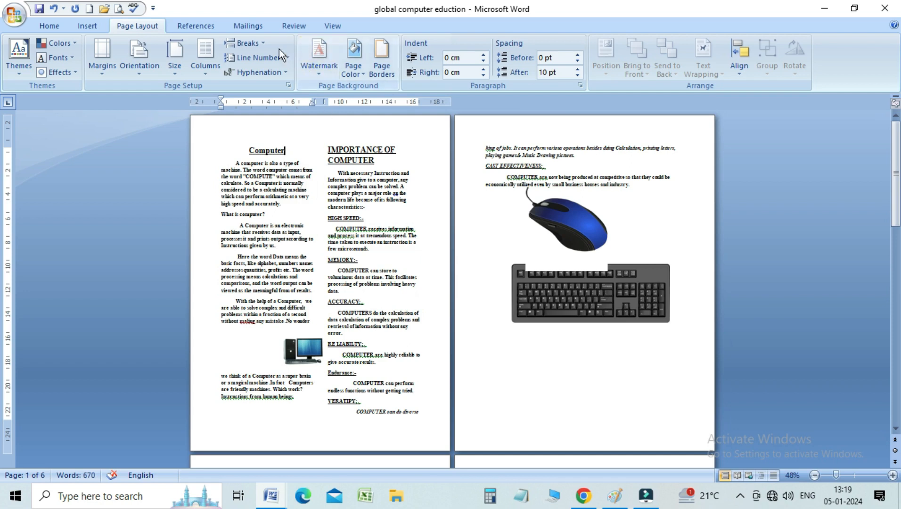
left_click(264, 45)
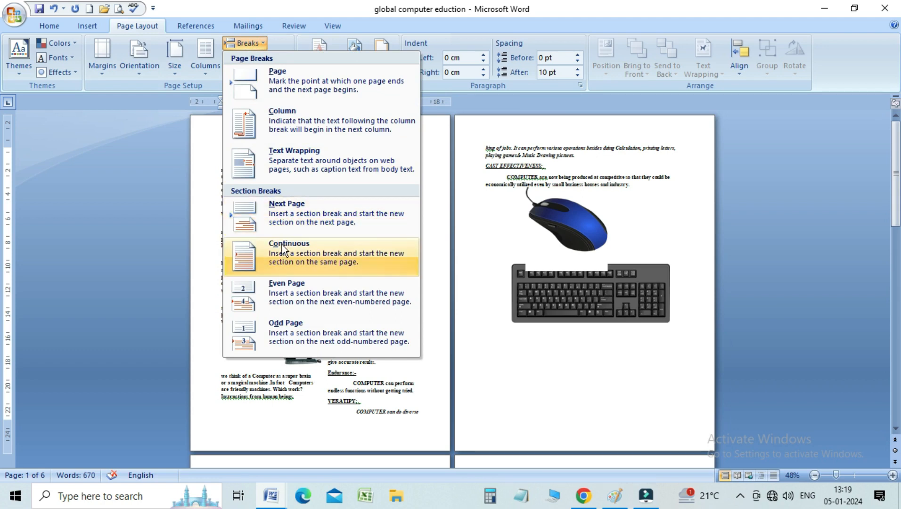
left_click_drag(896, 183, 898, 285)
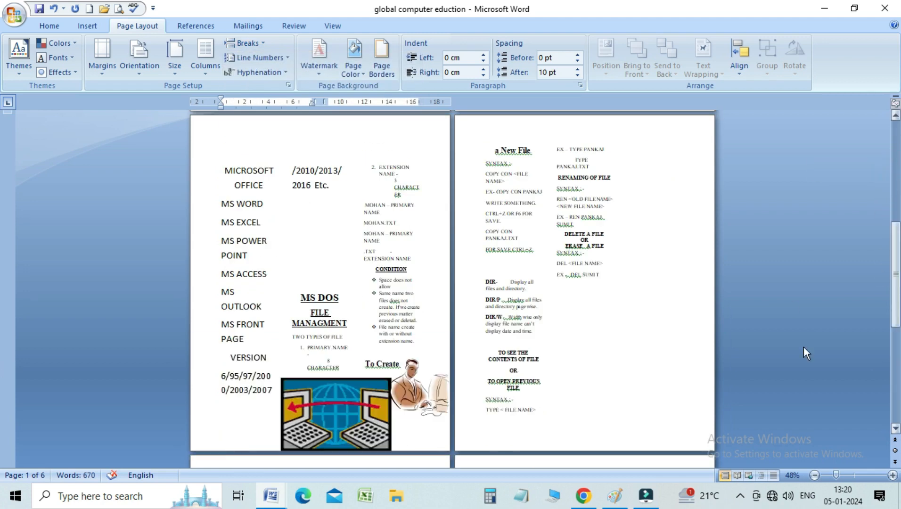
left_click(328, 170)
left_click_drag(895, 279, 895, 170)
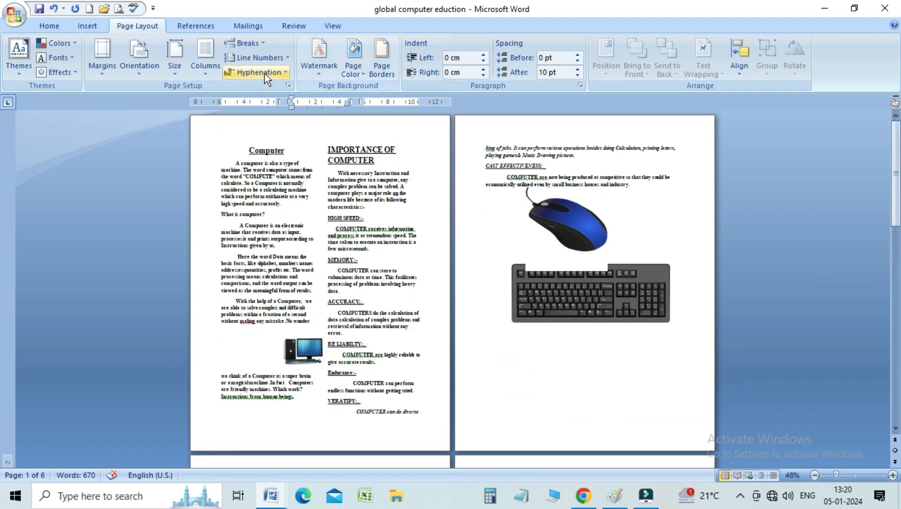
left_click(261, 44)
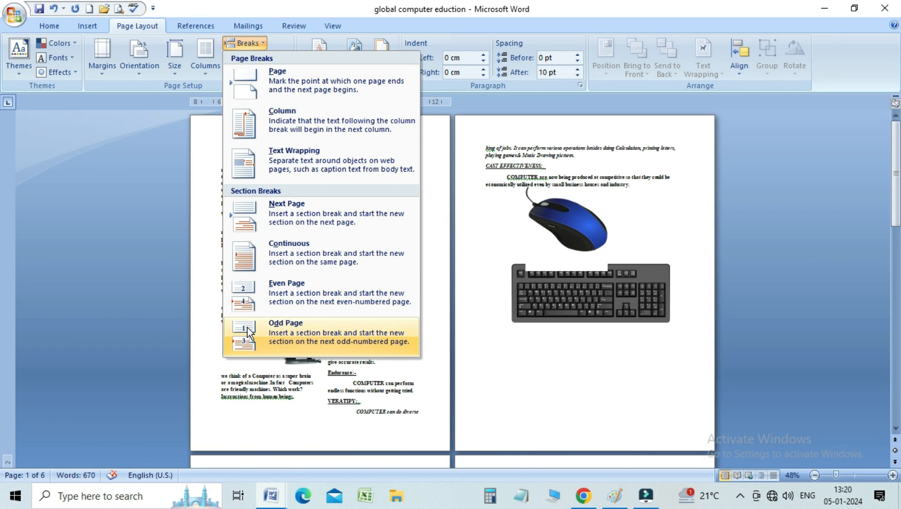
left_click(897, 191)
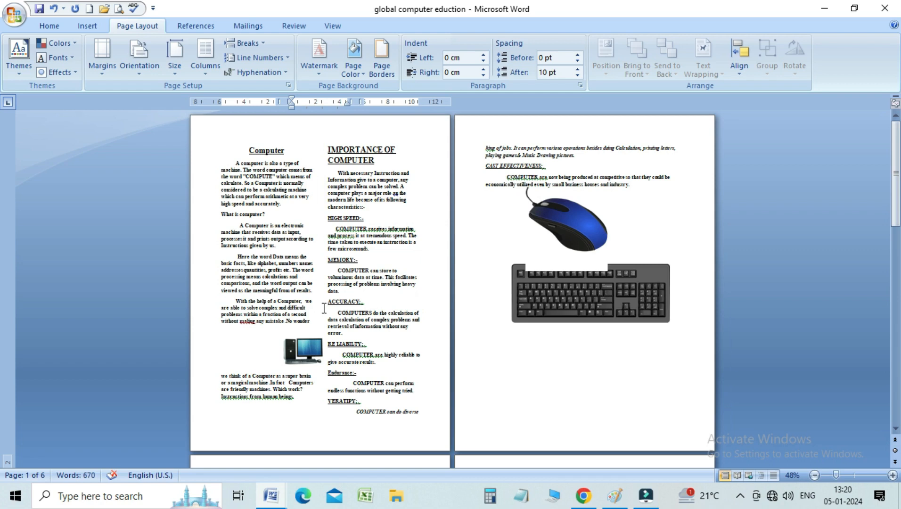
left_click(486, 167)
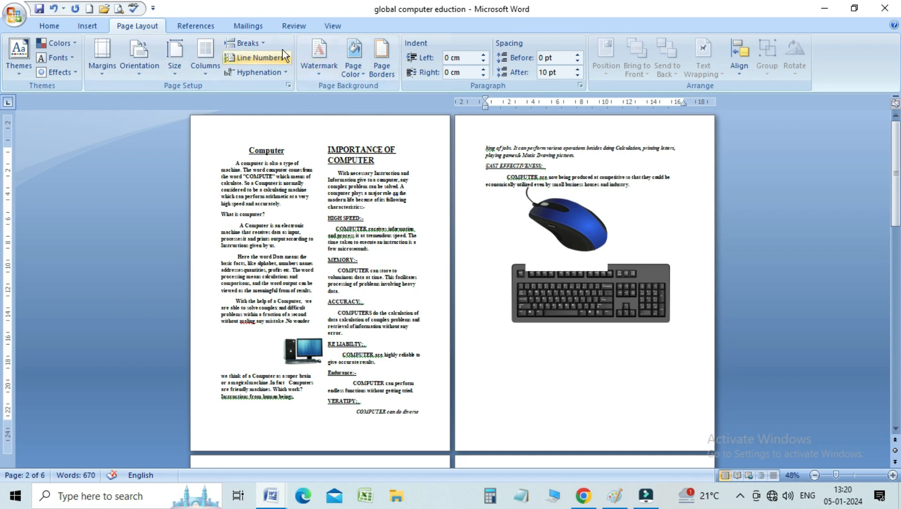
left_click(264, 44)
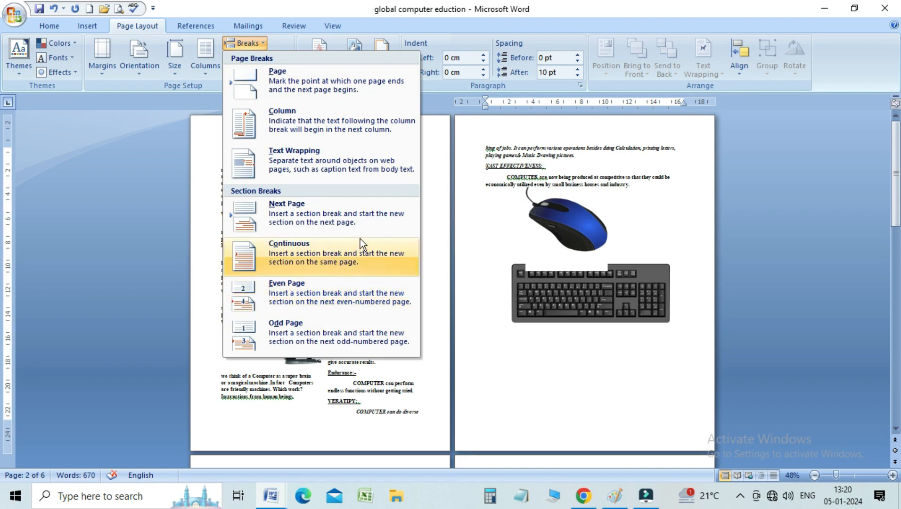
Step: Add Plain Number 2 page numbers at the top of the pages and close the header
left_click(492, 151)
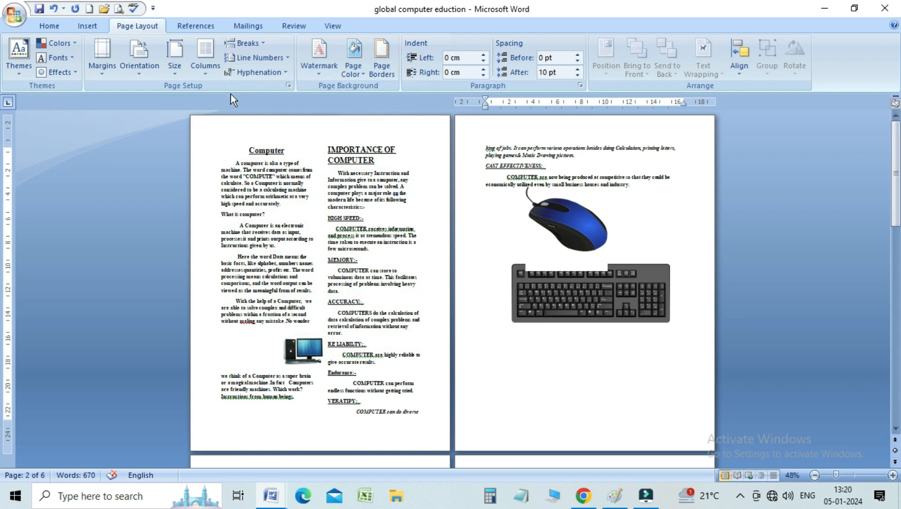
left_click(97, 26)
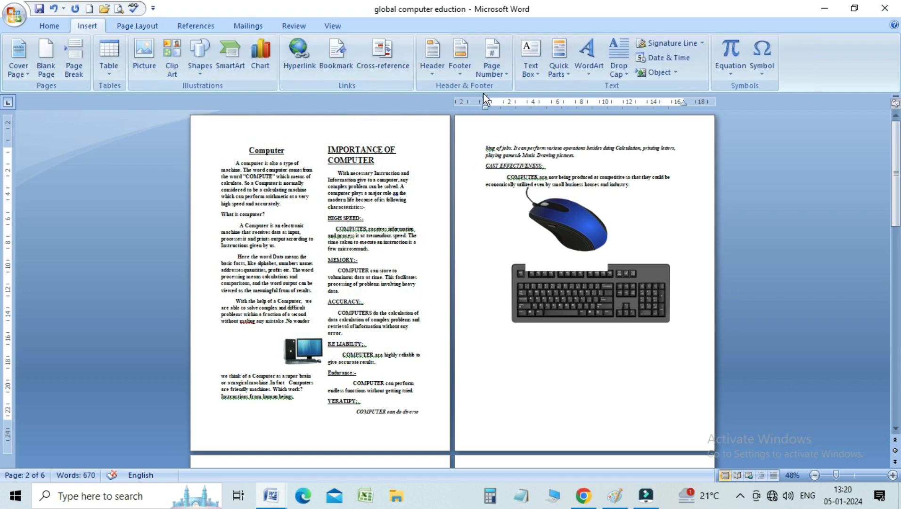
left_click(504, 77)
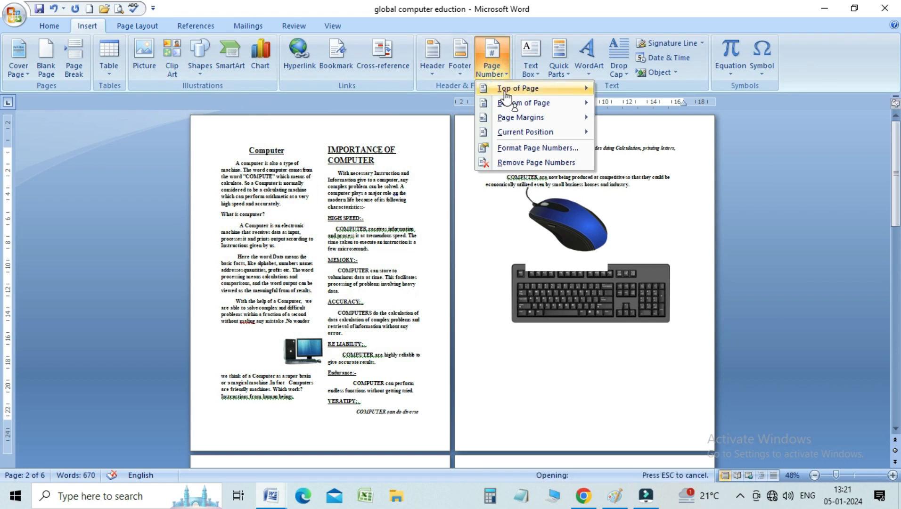
mouse_move(529, 89)
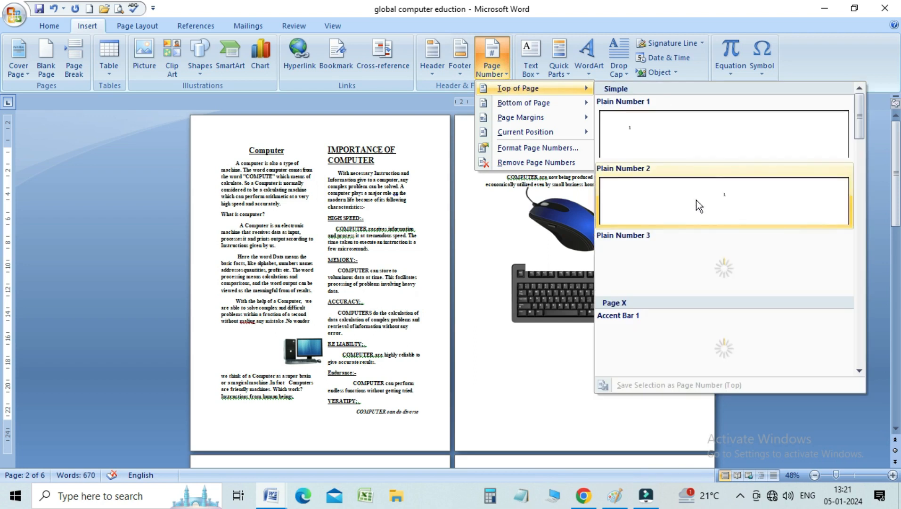
left_click(713, 198)
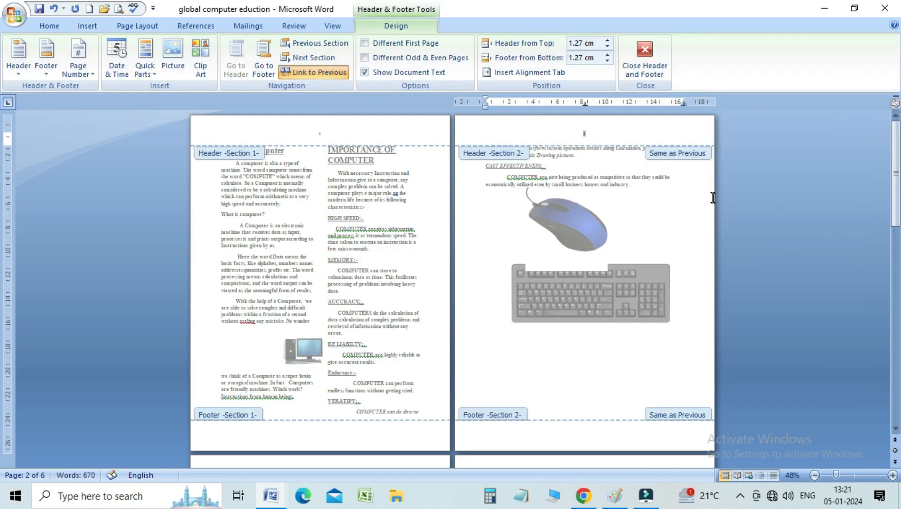
left_click(656, 74)
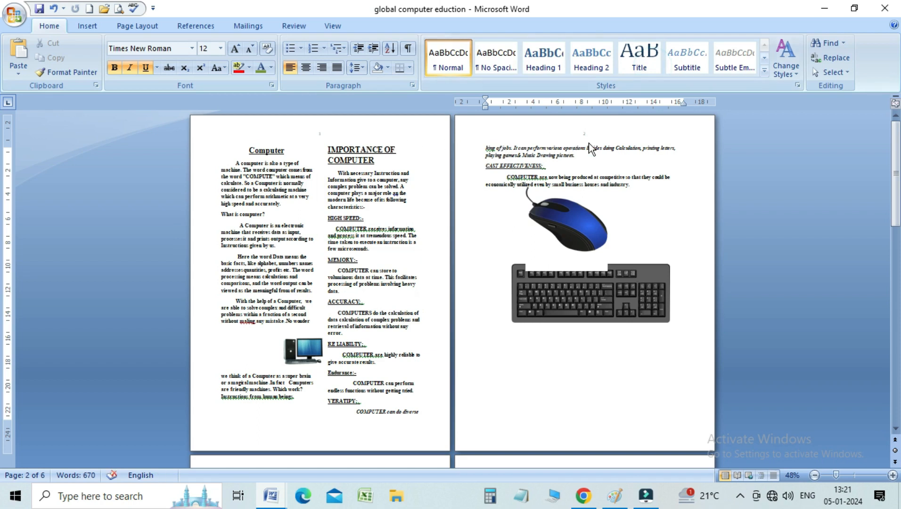
Step: Zoom to 200% to check the page number on the second page, and return to the two-page view
left_click(331, 25)
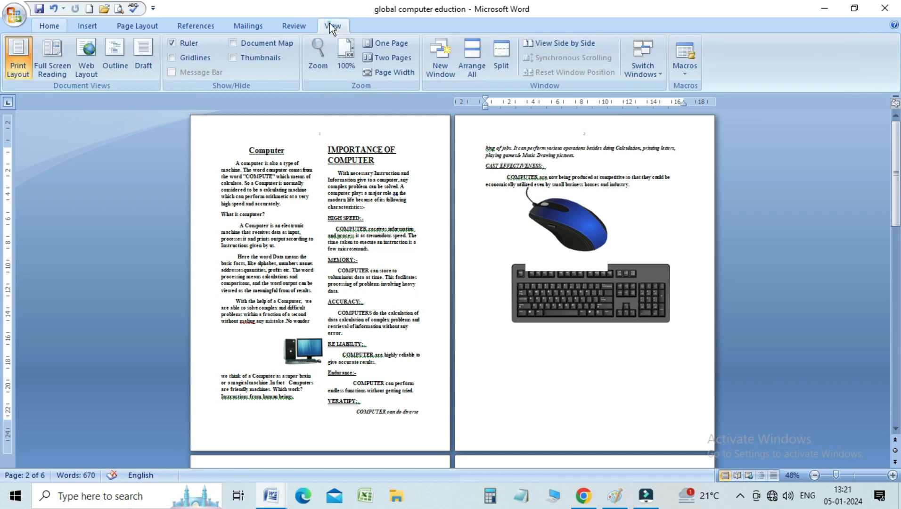
left_click(324, 64)
left_click(354, 160)
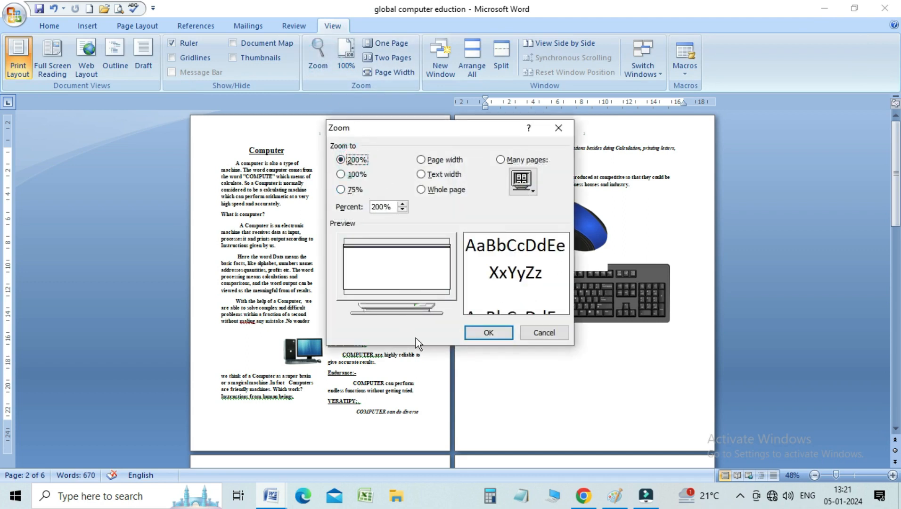
left_click(483, 336)
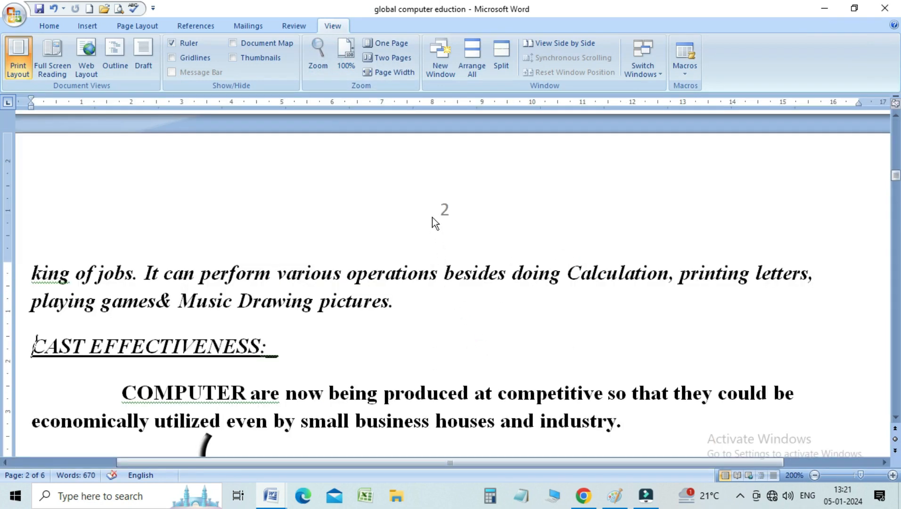
left_click(348, 70)
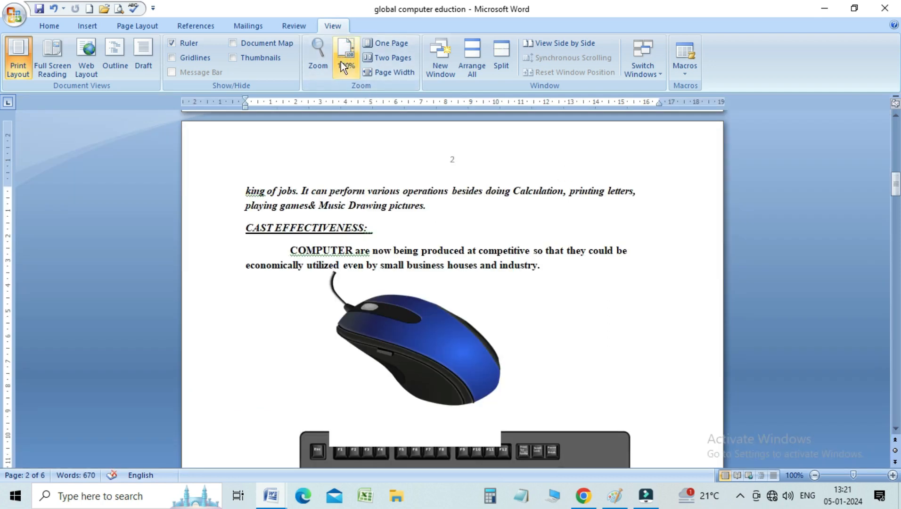
left_click(389, 59)
Step: Insert an even-page section break before "CAST EFFECTIVENESS" on the second page
left_click(487, 166)
left_click(488, 170)
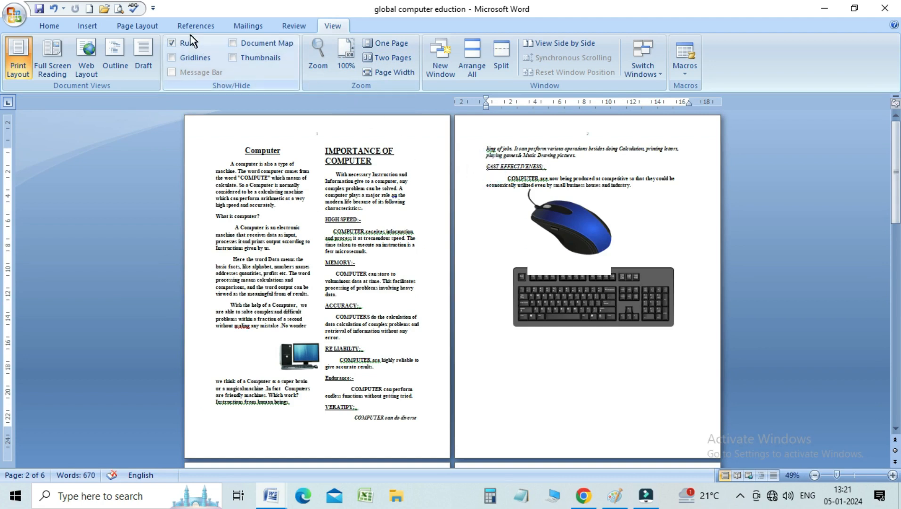
left_click(138, 25)
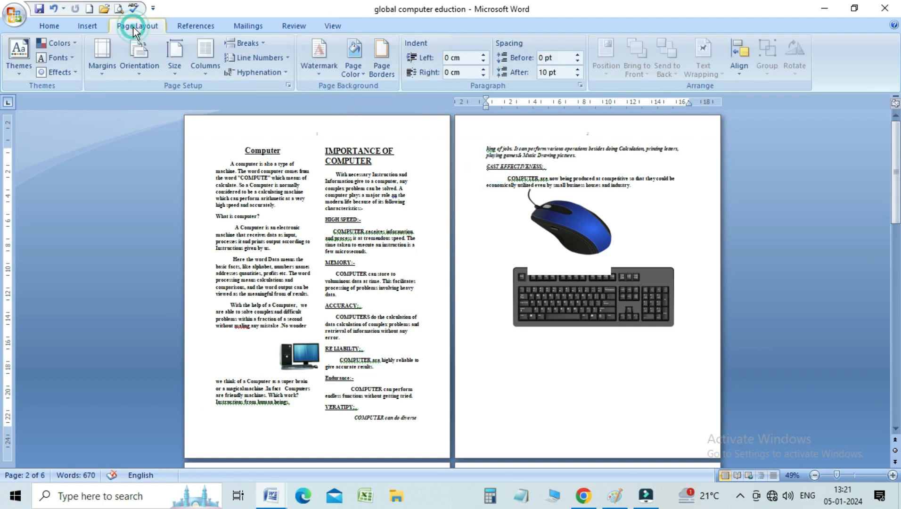
left_click(259, 43)
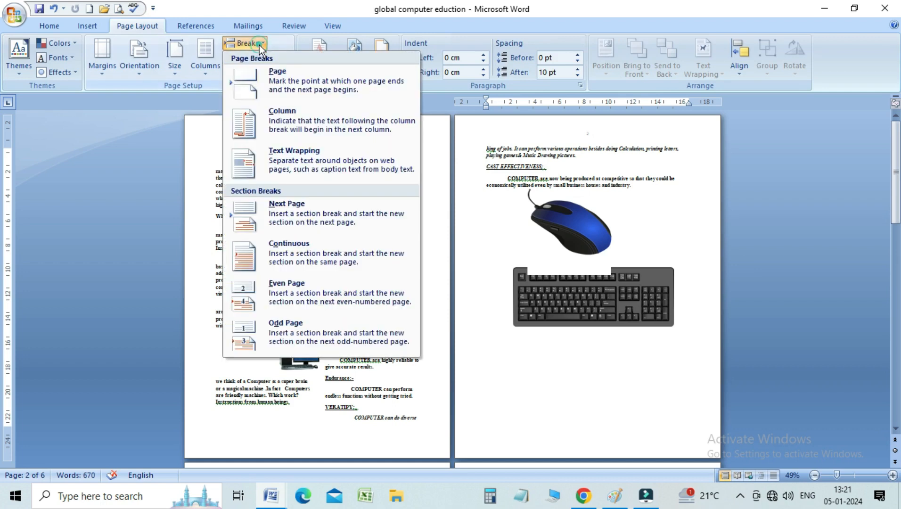
left_click(278, 291)
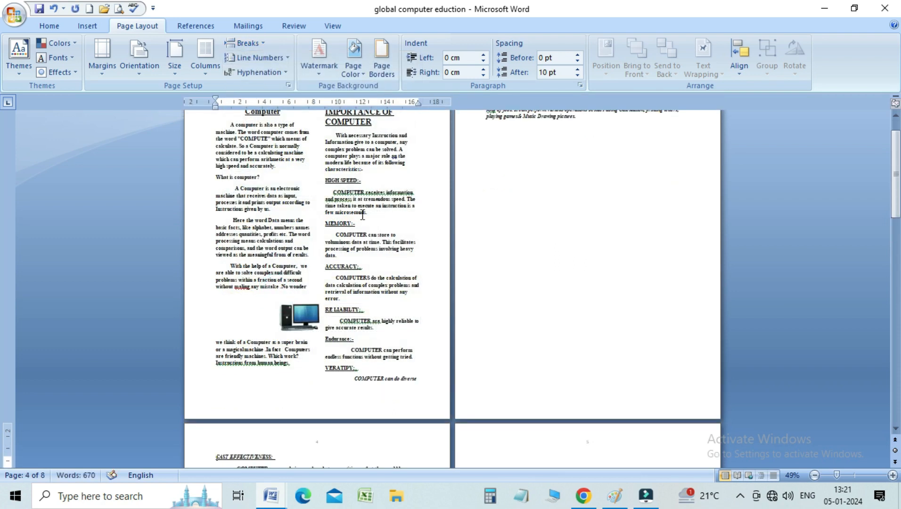
Step: Examine where the "CAST EFFECTIVENESS" section starts and check its page number at 200% zoom
left_click_drag(895, 187, 896, 232)
left_click_drag(896, 173, 898, 267)
left_click(900, 331)
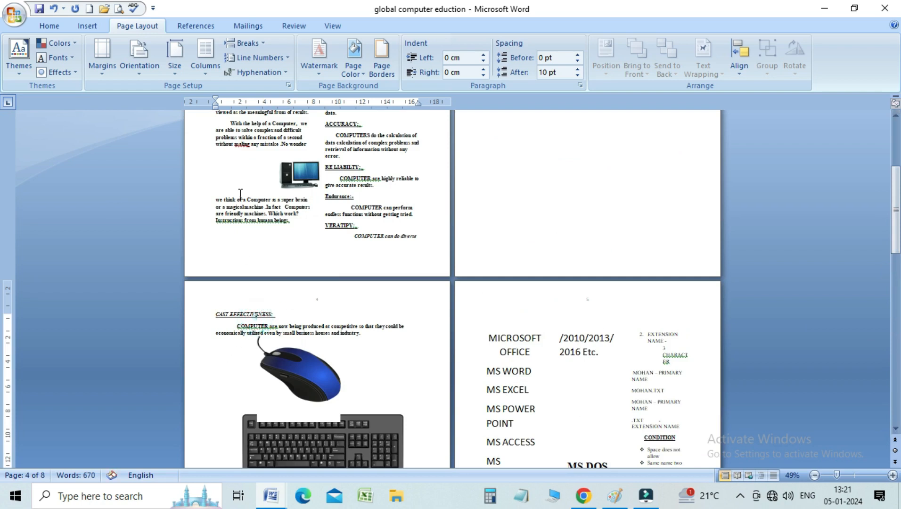
left_click(339, 25)
left_click(318, 54)
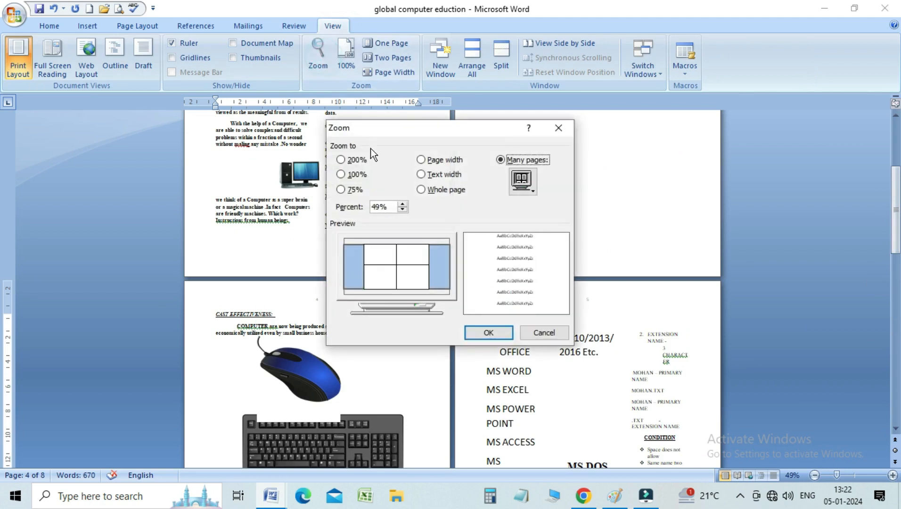
left_click(362, 162)
left_click(478, 335)
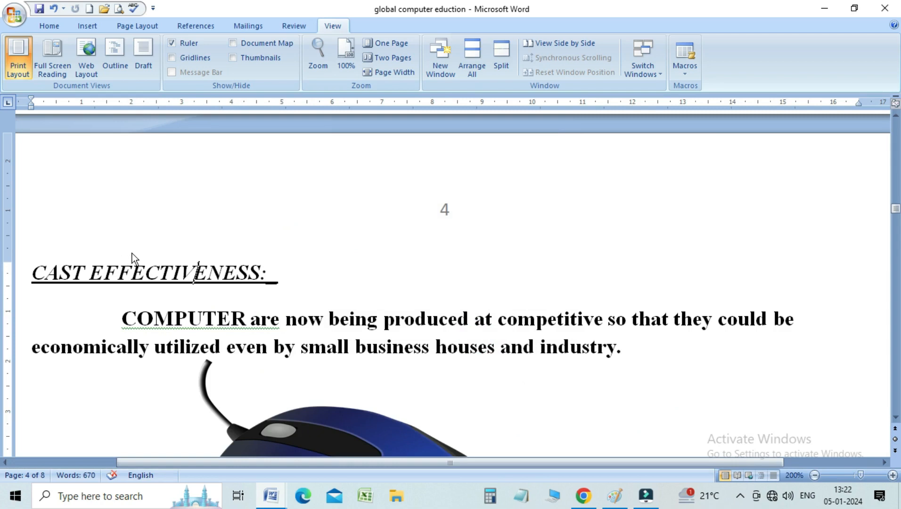
Step: Undo the even-page section break and return to the two-page view
scroll(132, 252, "down", 2)
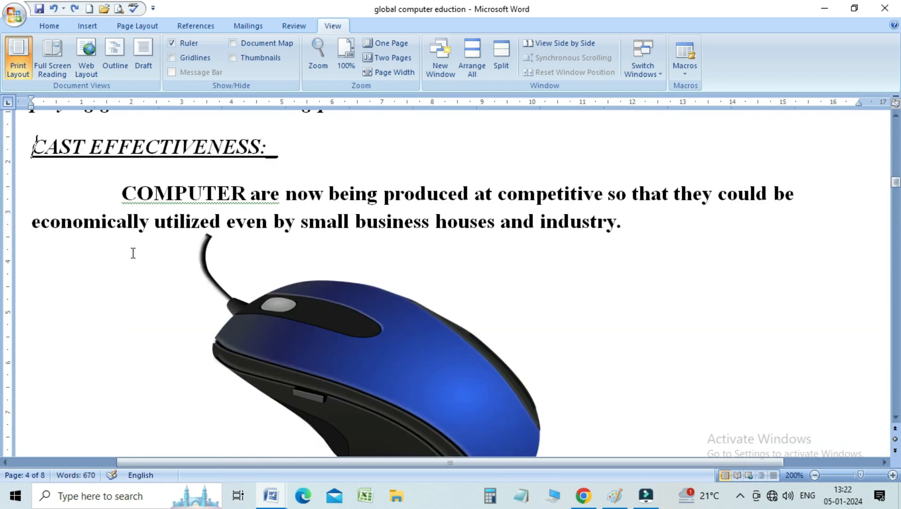
left_click(382, 59)
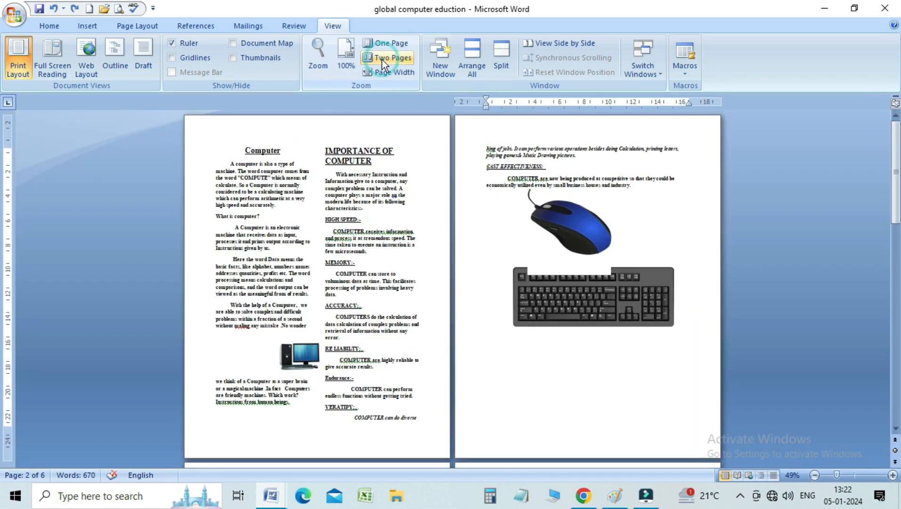
left_click(489, 168)
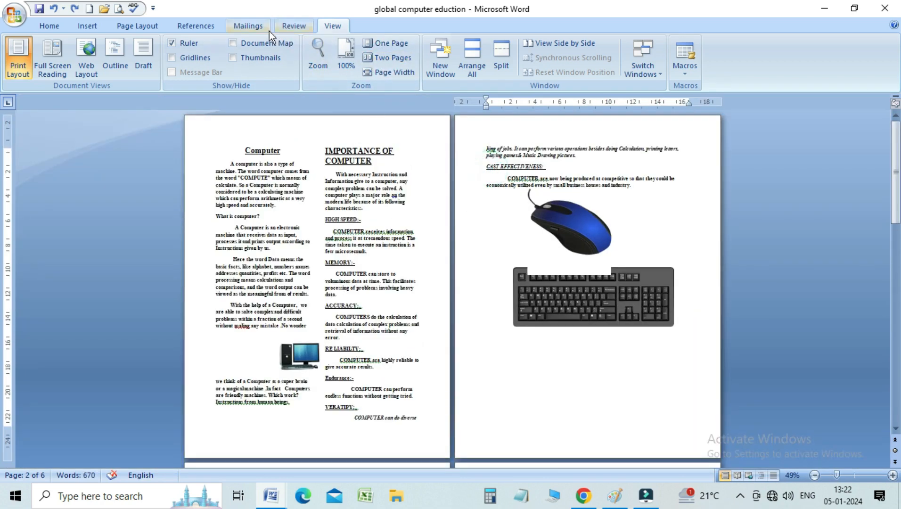
left_click(152, 28)
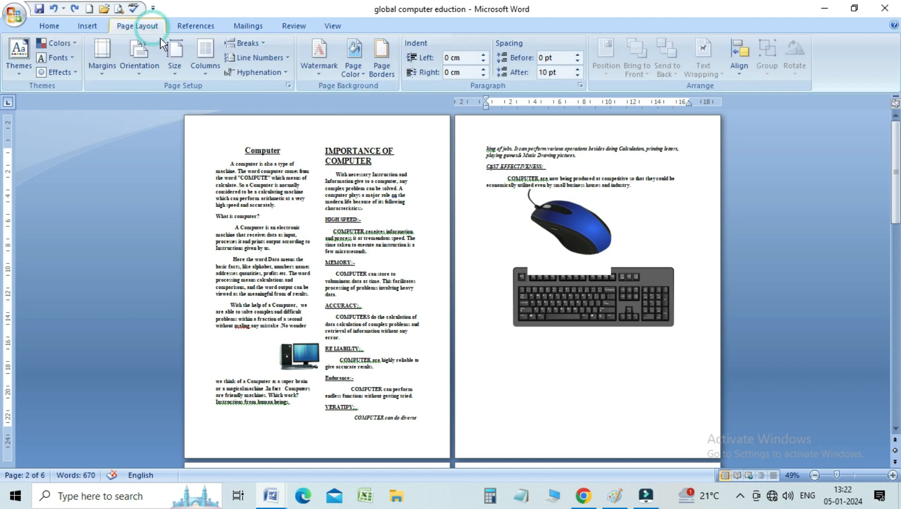
left_click(266, 41)
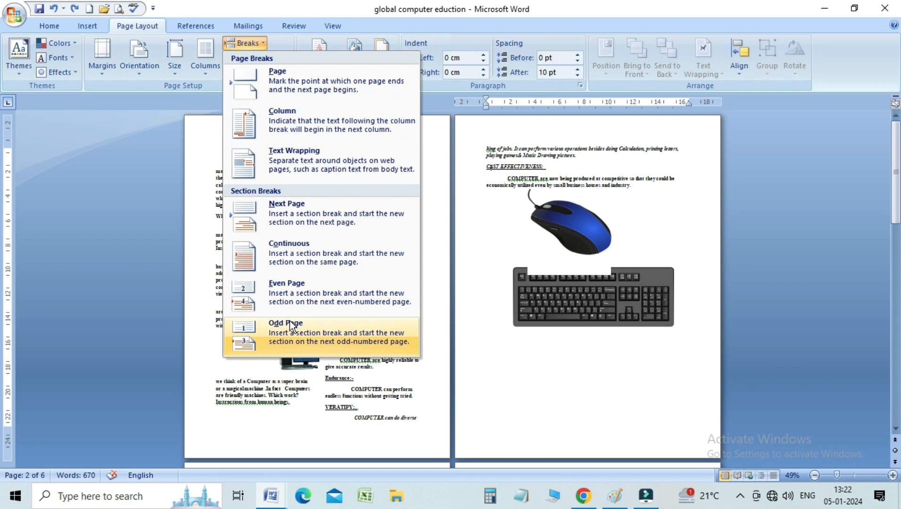
left_click(432, 261)
Step: Insert an odd-page section break before the "Computer" heading on the first page and check the pages in print preview
left_click(245, 150)
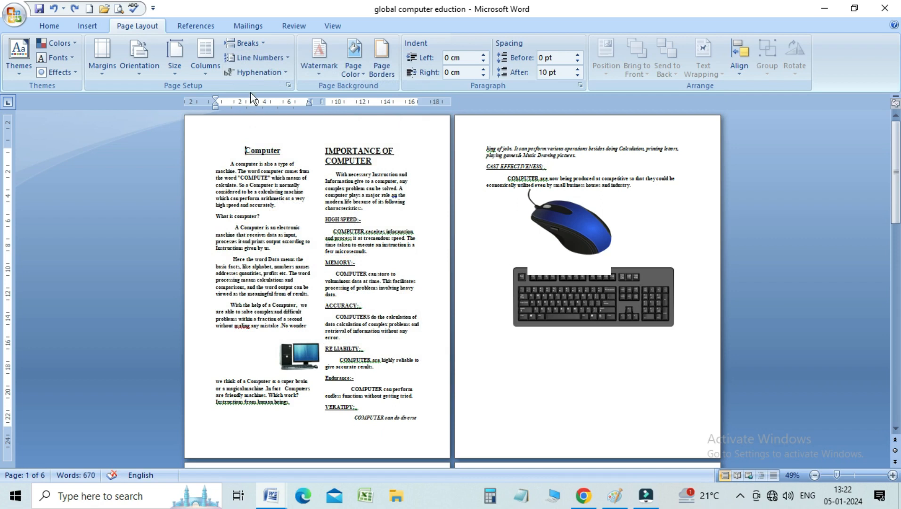
left_click(248, 43)
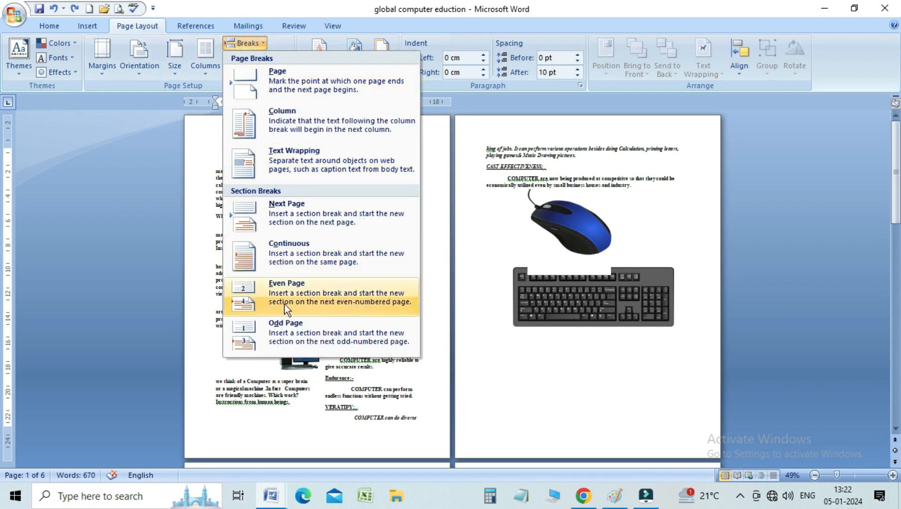
left_click(287, 332)
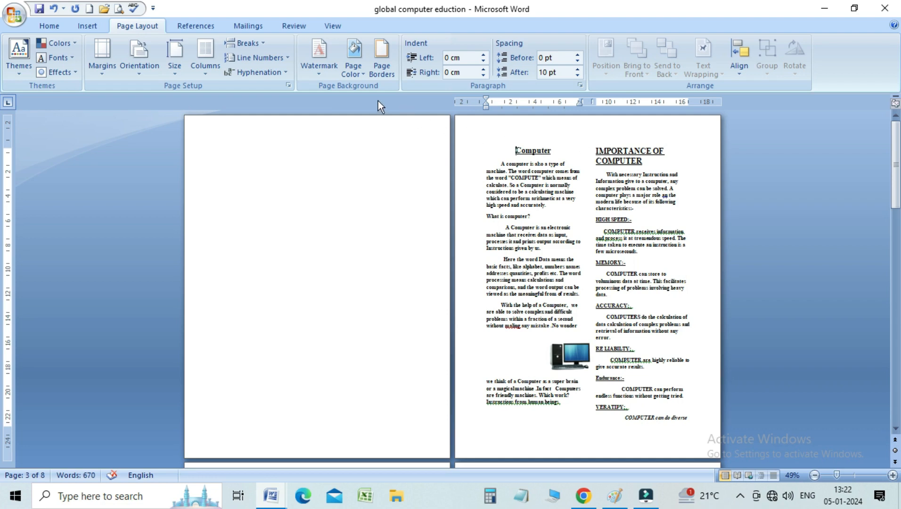
left_click(120, 9)
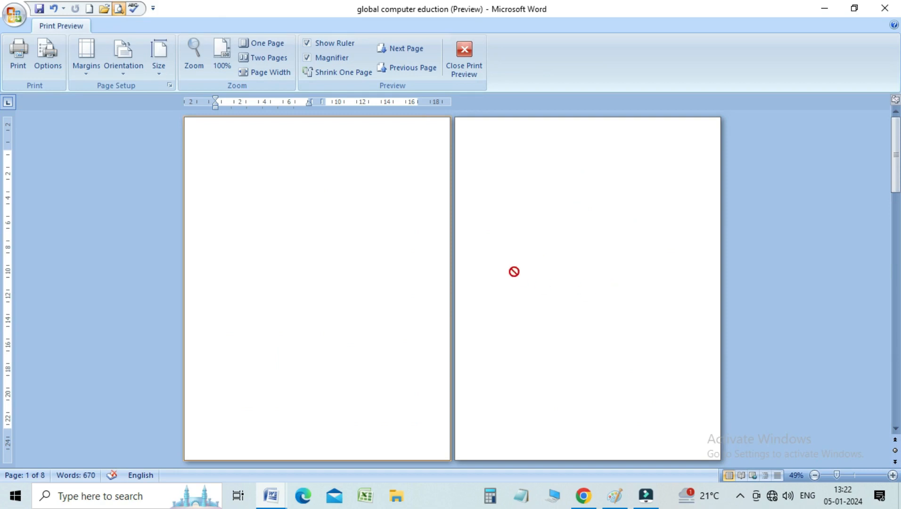
left_click(461, 66)
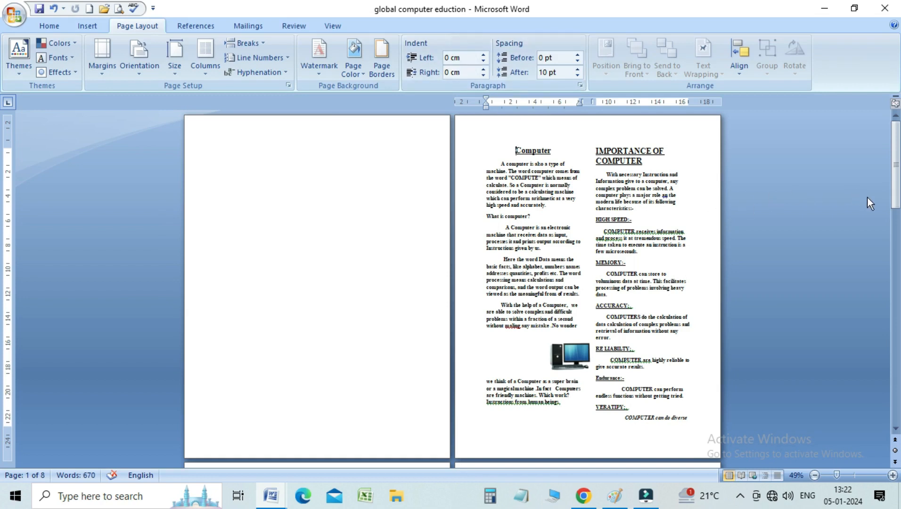
left_click(896, 193)
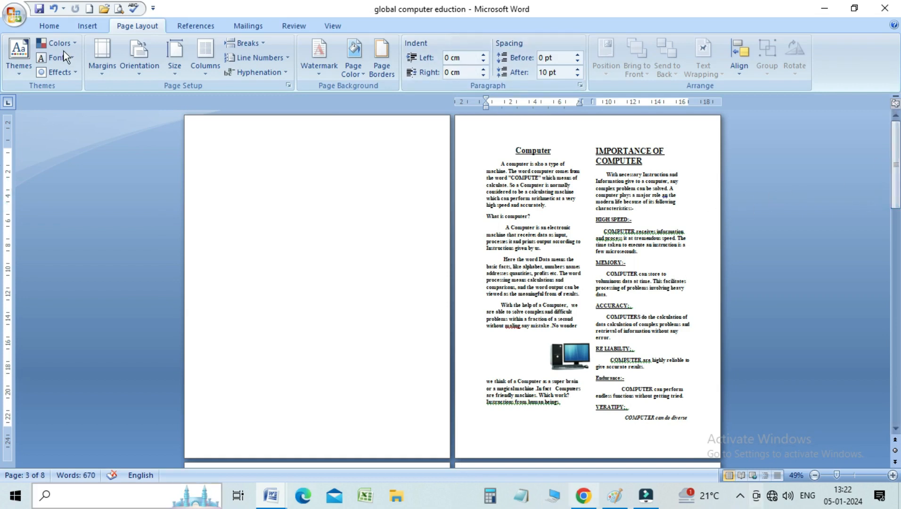
left_click(267, 42)
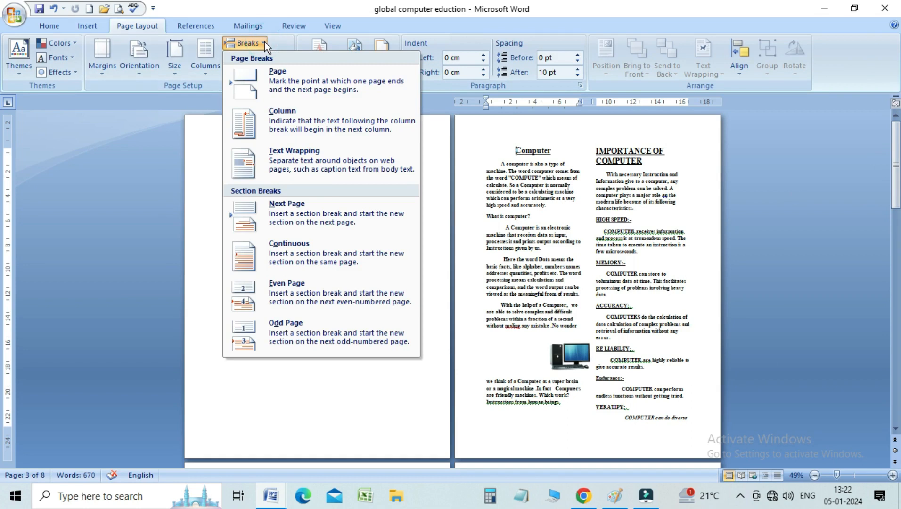
left_click(290, 165)
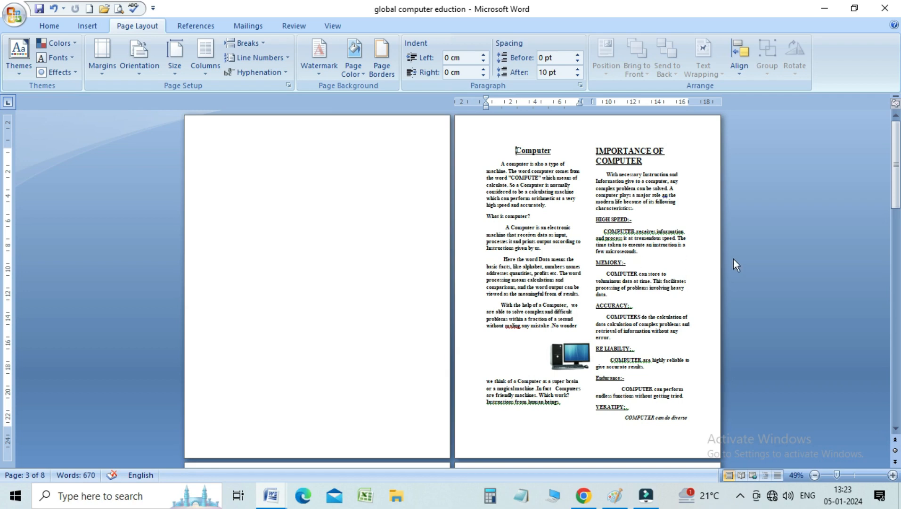
Step: Set the zoom to 100% and move the computer picture up above the line "viewed as the meaningful from of results."
left_click(331, 26)
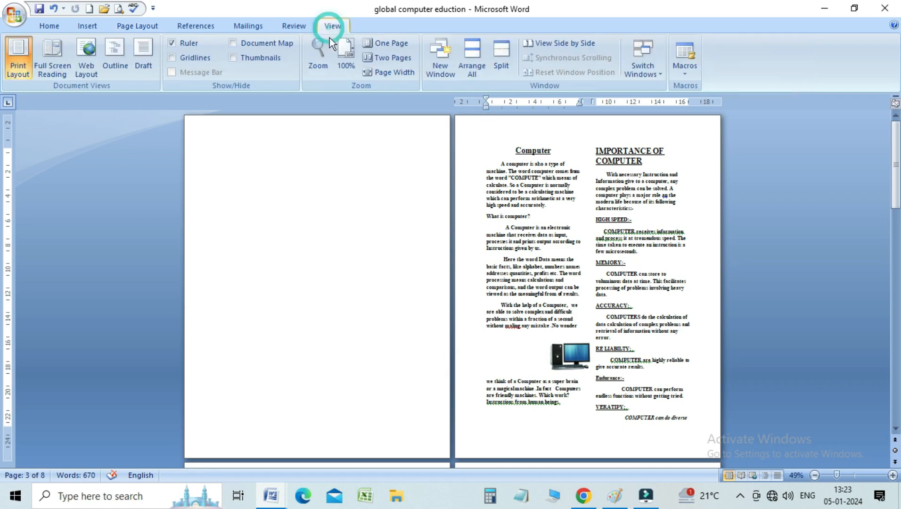
left_click(344, 59)
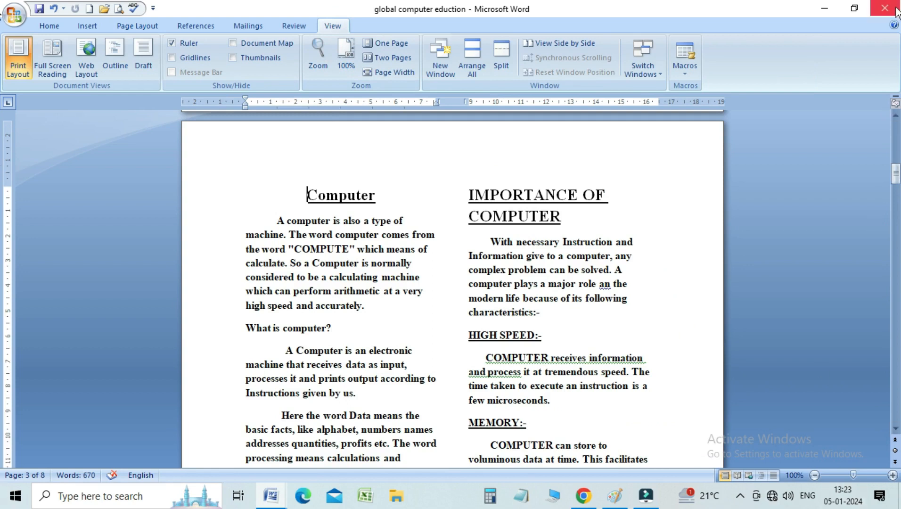
left_click_drag(897, 179, 897, 198)
left_click_drag(436, 255, 325, 173)
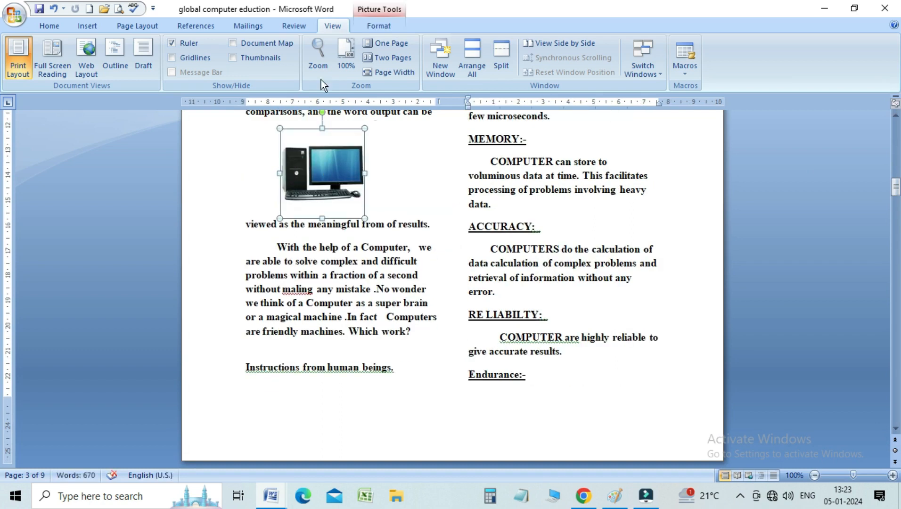
Step: Move the computer picture down to just above the line "are friendly machines. Which work?"
left_click(149, 27)
left_click(320, 304)
left_click(258, 45)
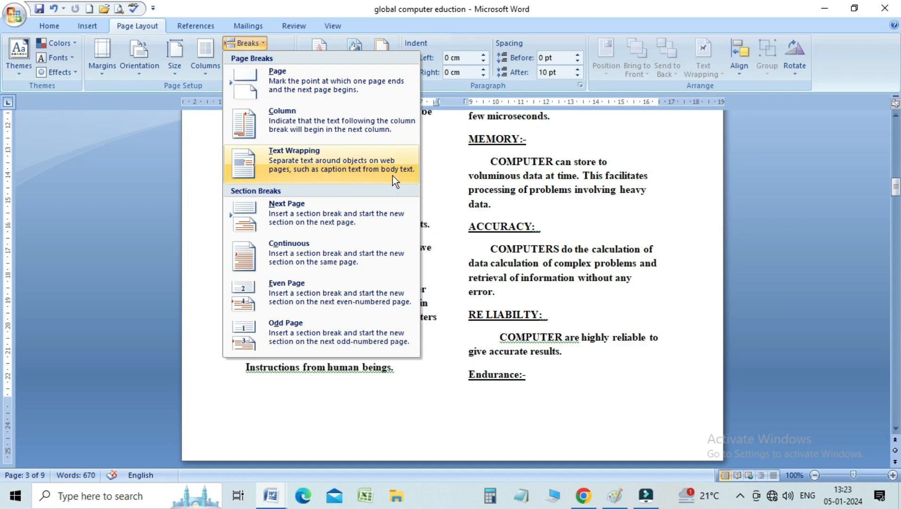
left_click(426, 235)
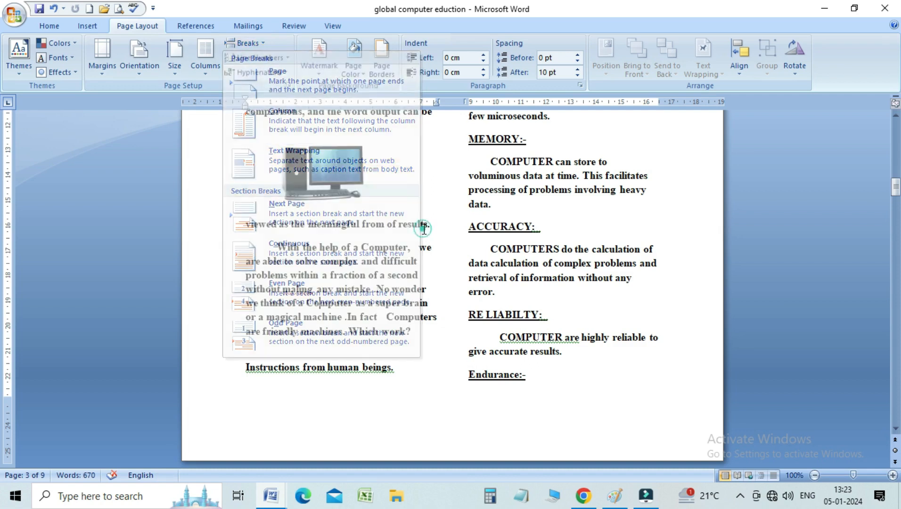
left_click_drag(333, 173, 323, 273)
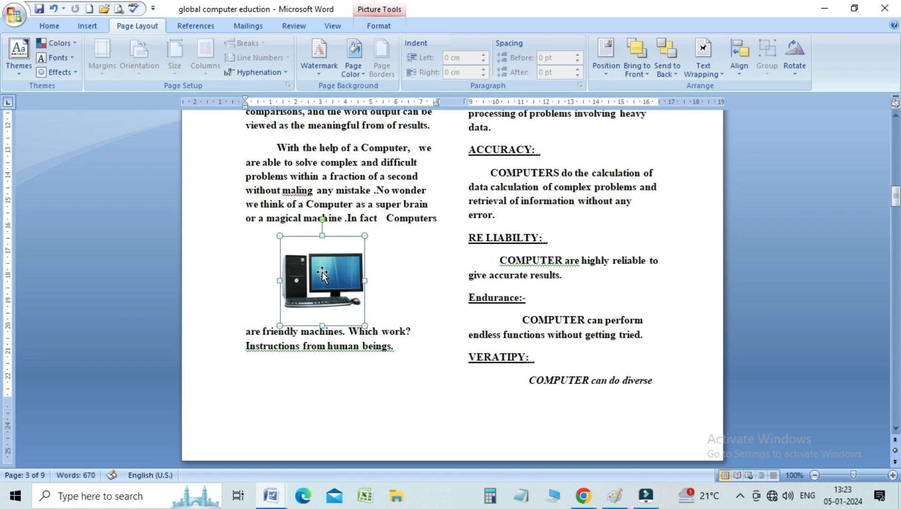
Step: Insert a text wrapping break inside the word "problems", after "probl", in the "With the help of a Computer" paragraph
left_click(271, 176)
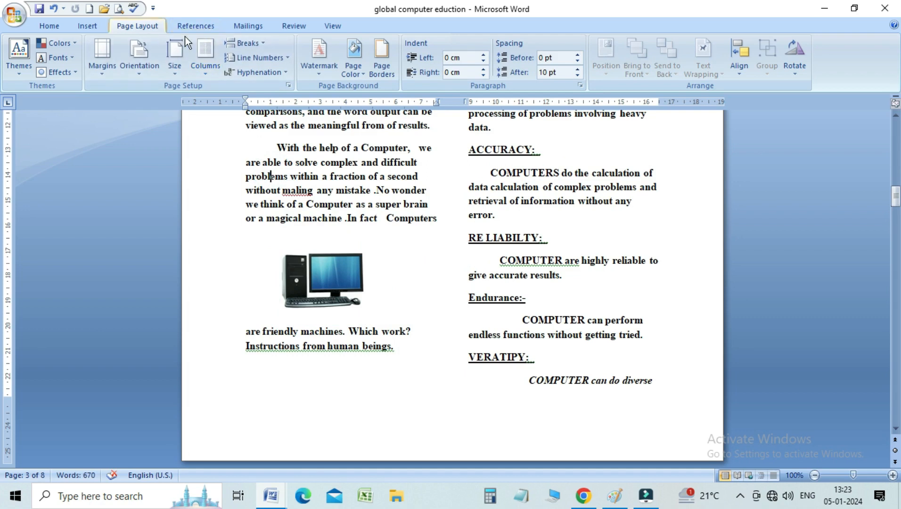
left_click(254, 42)
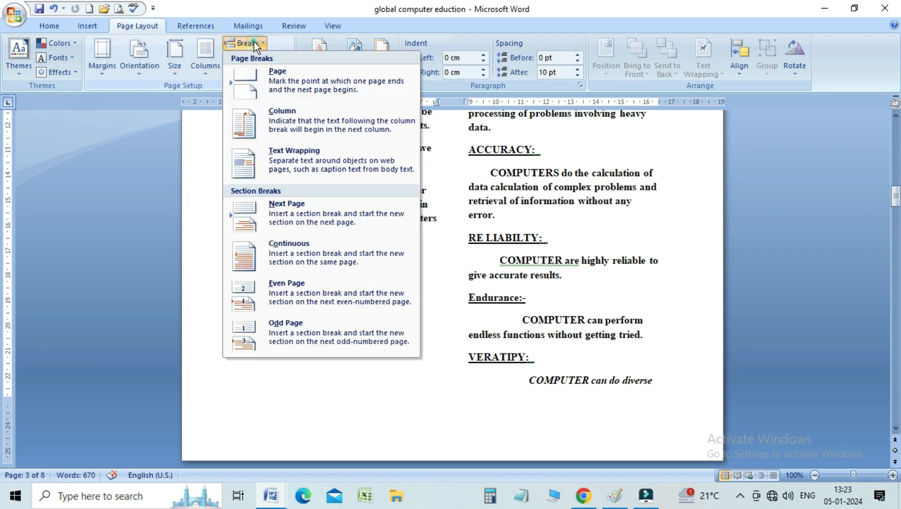
left_click(274, 163)
Step: Move the computer picture up between "viewed as the meaningful from of results." and the "With the help of a Computer" paragraph
left_click_drag(312, 276, 312, 210)
left_click_drag(367, 241, 302, 168)
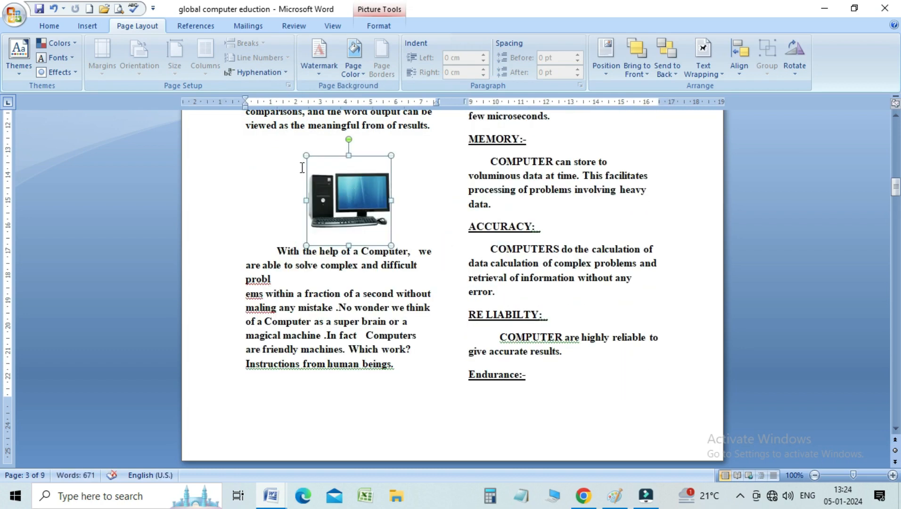
left_click(339, 307)
Step: Review the text wrapping options available for the computer picture, leaving its current setting as is
left_click(337, 230)
left_click(381, 29)
left_click(682, 75)
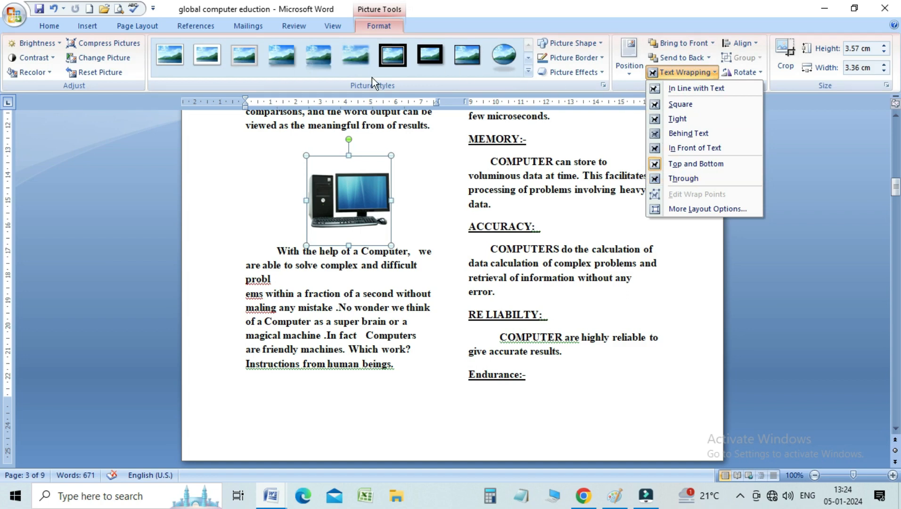
left_click(375, 296)
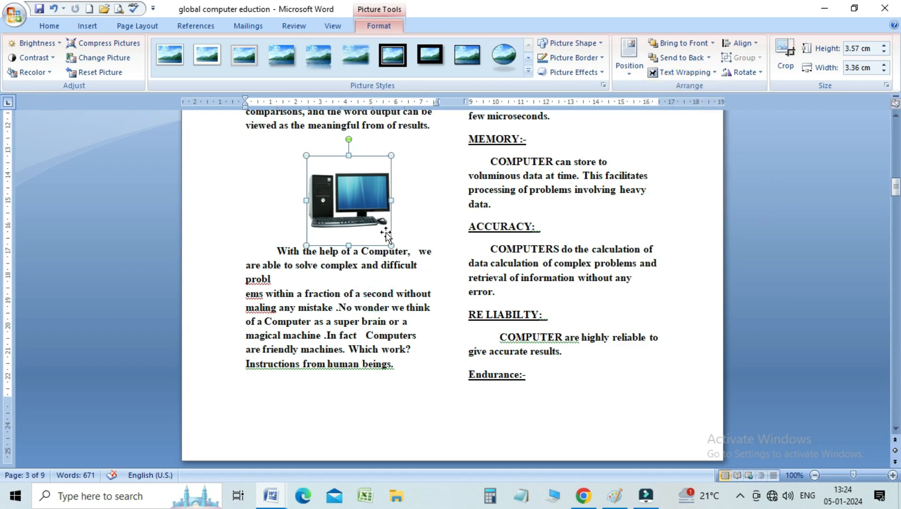
left_click(359, 265)
left_click(356, 203)
left_click(316, 128)
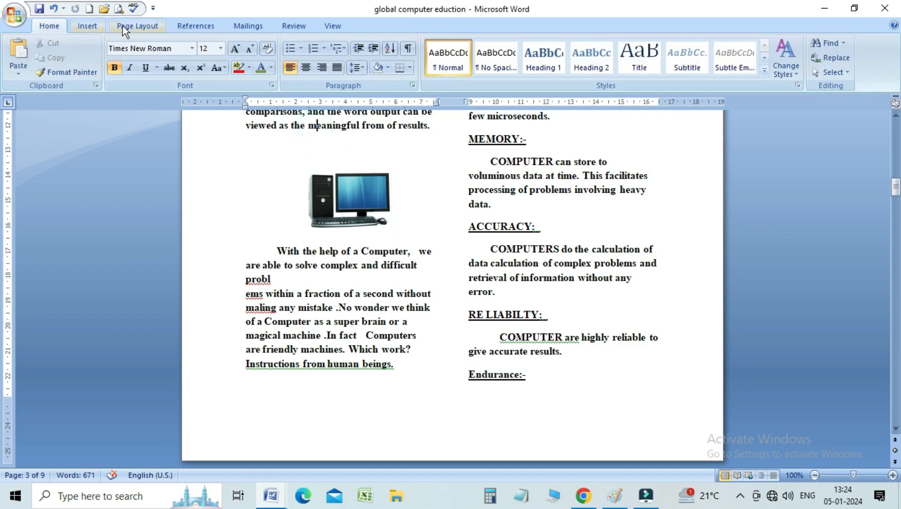